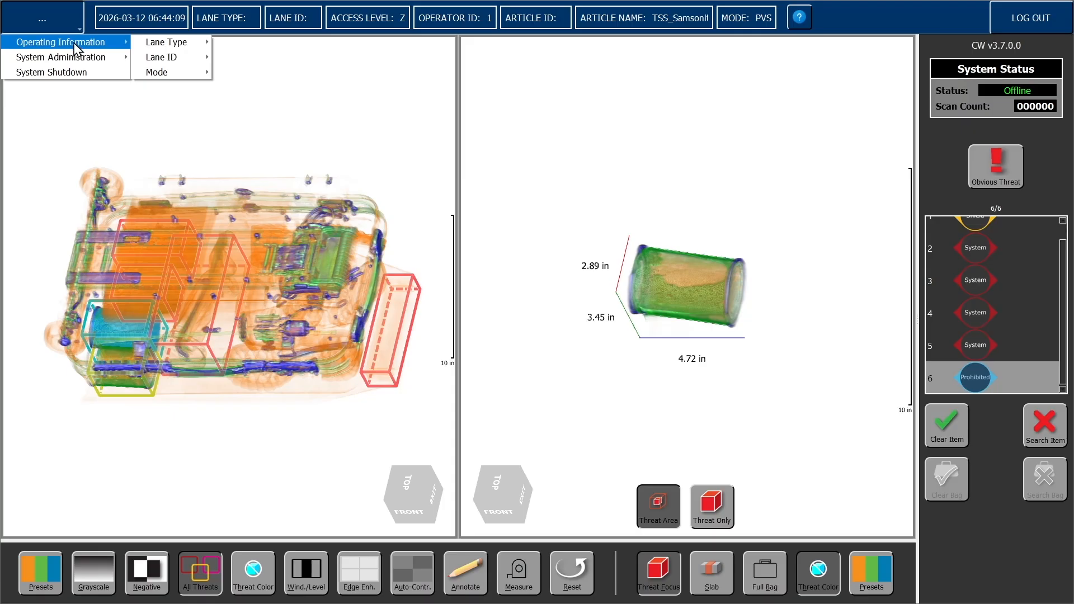
Review the lane type and mode options in the operating information settings, and close them without choosing anything
{"action": "mouse_move", "coordinate": [79, 60]}
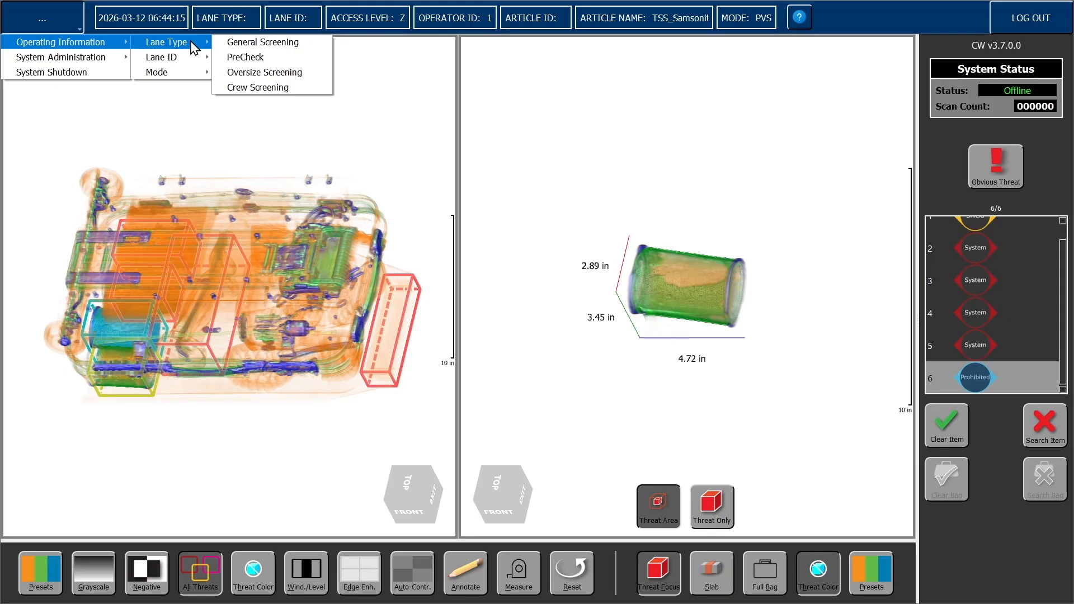
{"action": "mouse_move", "coordinate": [199, 61]}
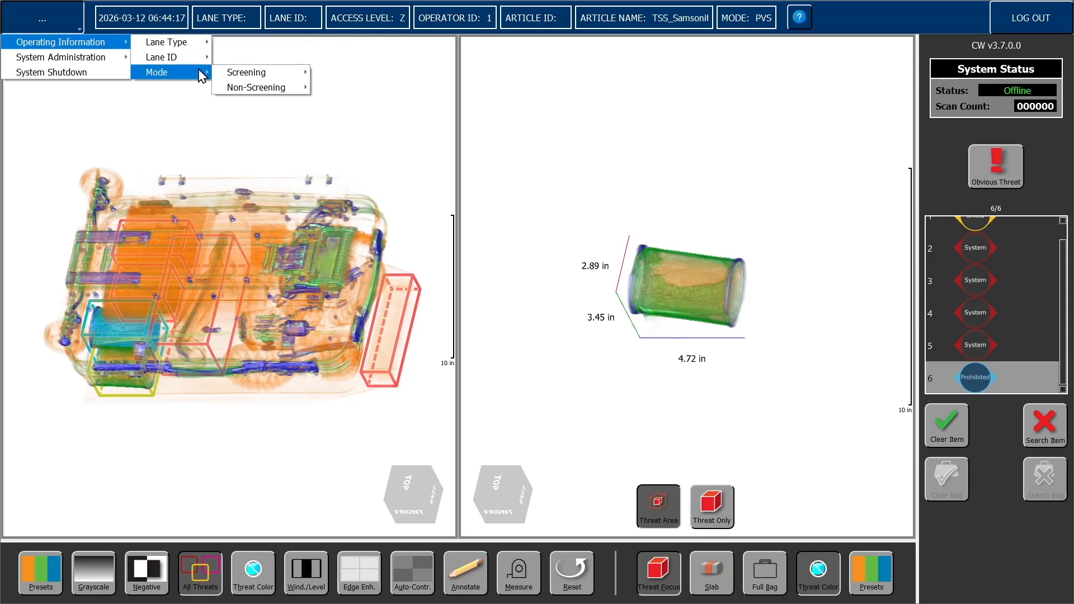
{"action": "left_click", "coordinate": [80, 28]}
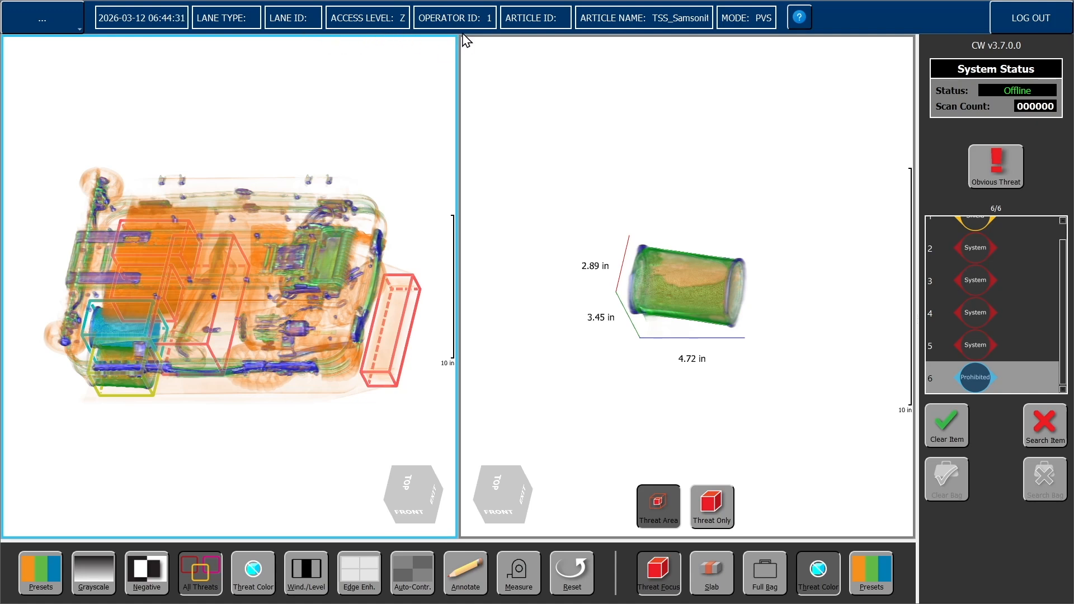
{"action": "left_click", "coordinate": [468, 53]}
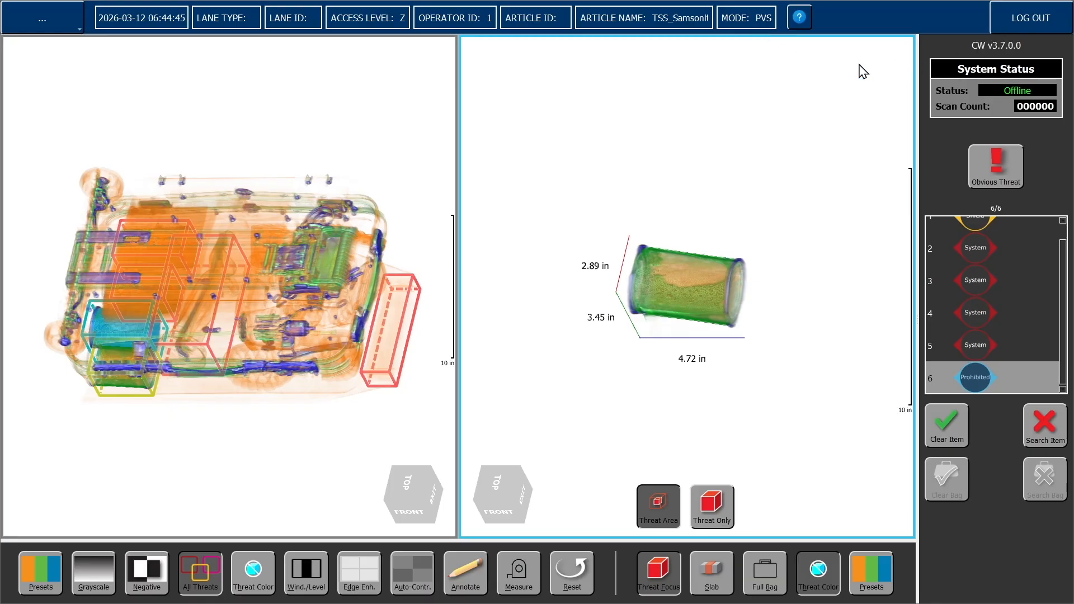
Open the help reference and expand all its sections, from Mouse & Keyboard through Touchscreen Specifics
{"action": "left_click", "coordinate": [796, 25]}
{"action": "left_click", "coordinate": [791, 36]}
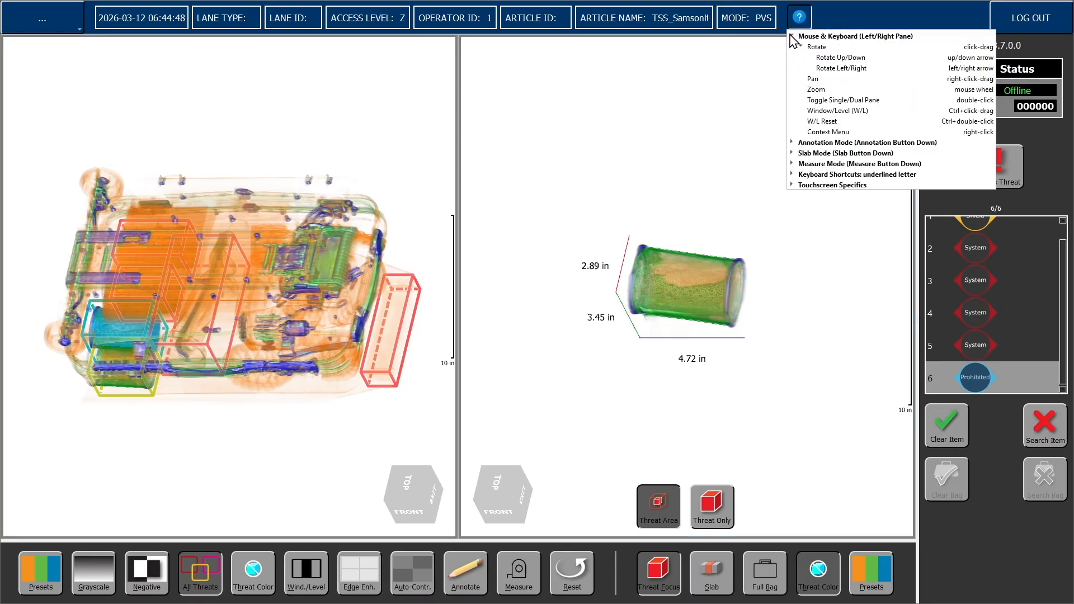
{"action": "left_click", "coordinate": [791, 142]}
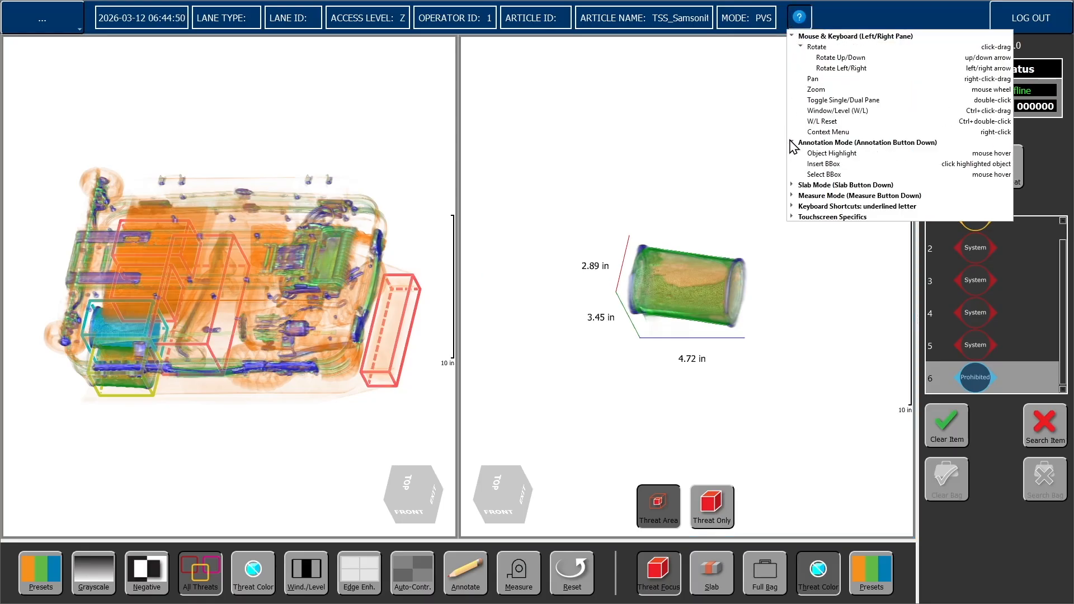
{"action": "left_click", "coordinate": [791, 185]}
{"action": "left_click", "coordinate": [791, 227]}
{"action": "left_click", "coordinate": [792, 260]}
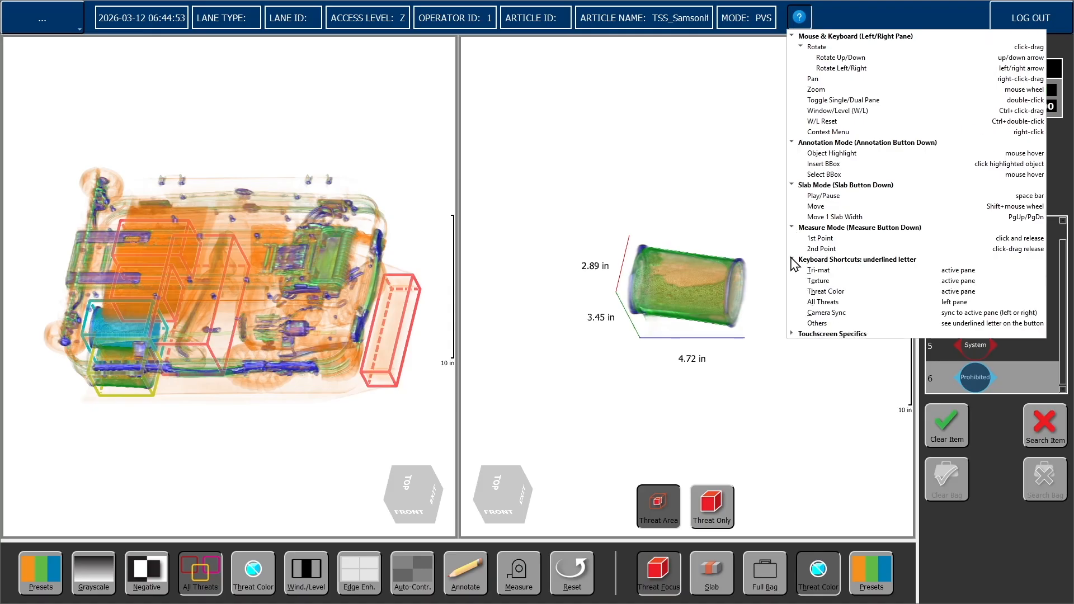
{"action": "left_click", "coordinate": [791, 334]}
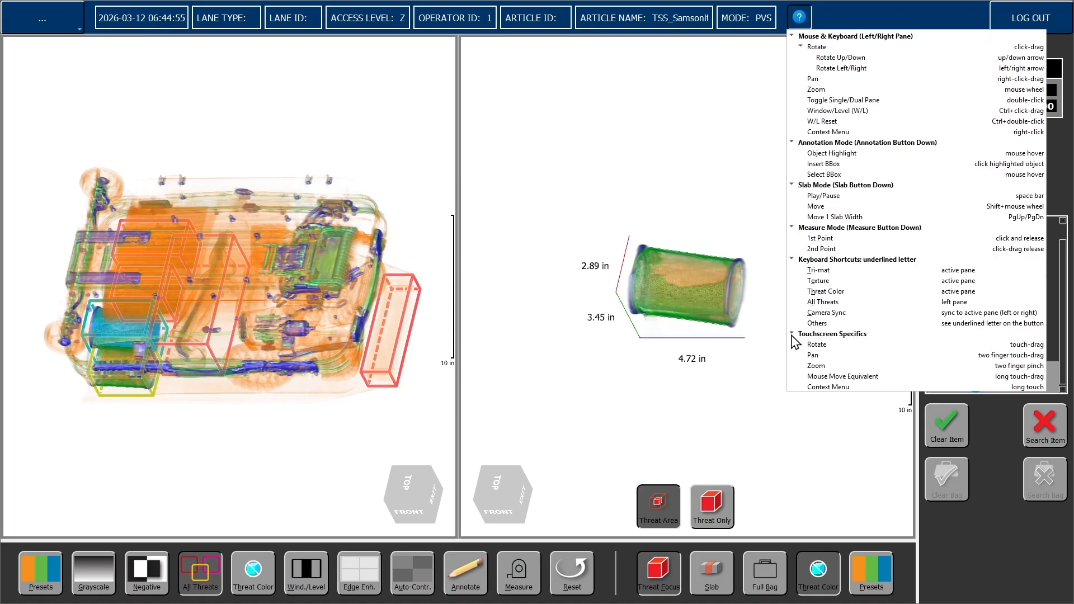
Collapse every expanded section of the help reference and close it
{"action": "left_click", "coordinate": [792, 334]}
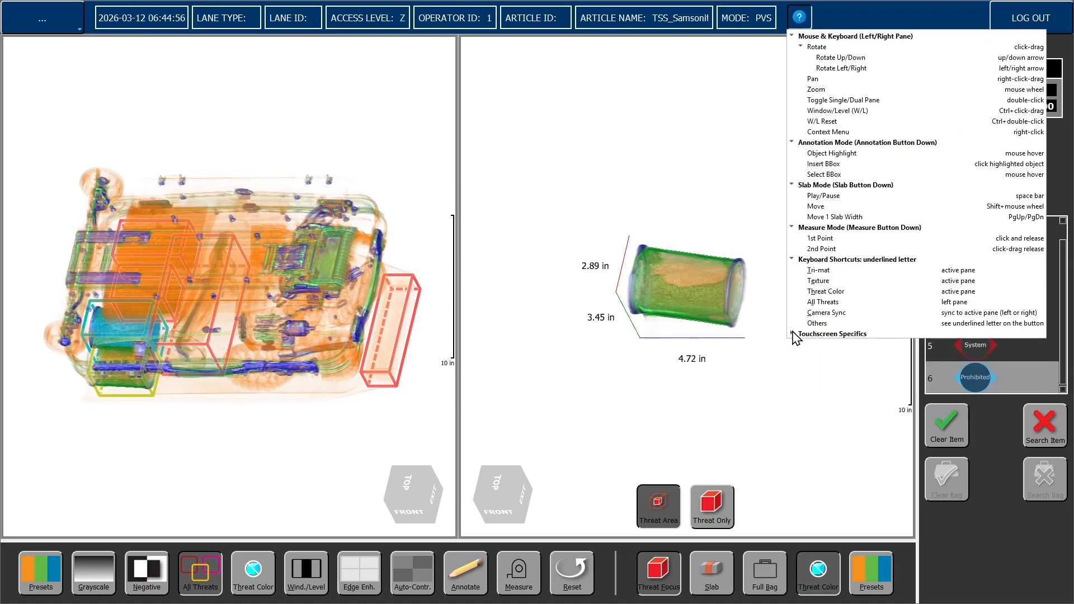
{"action": "left_click", "coordinate": [792, 260]}
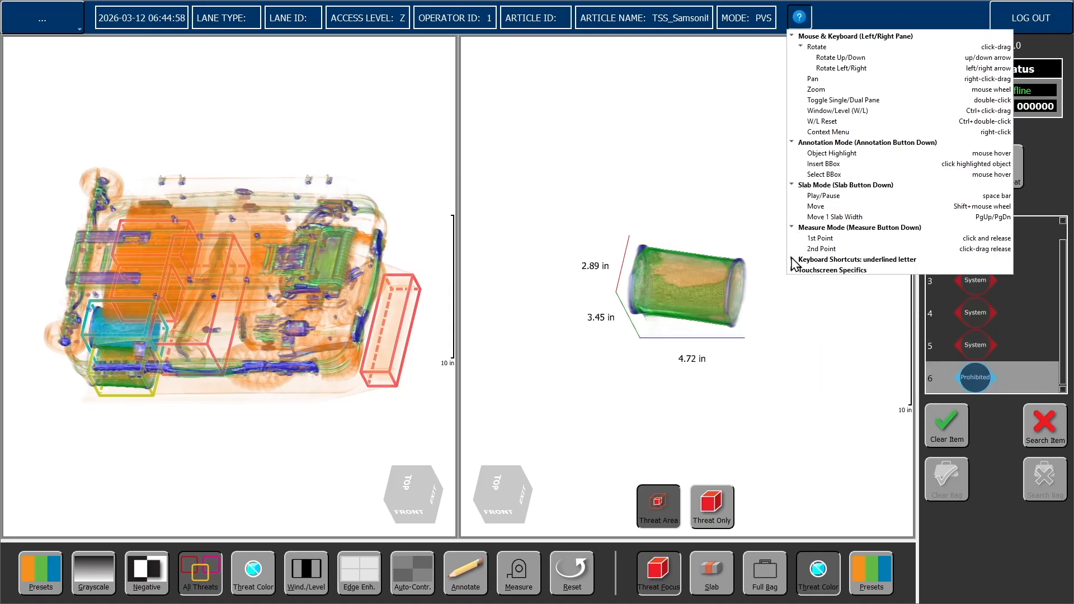
{"action": "left_click", "coordinate": [792, 227]}
{"action": "left_click", "coordinate": [792, 185]}
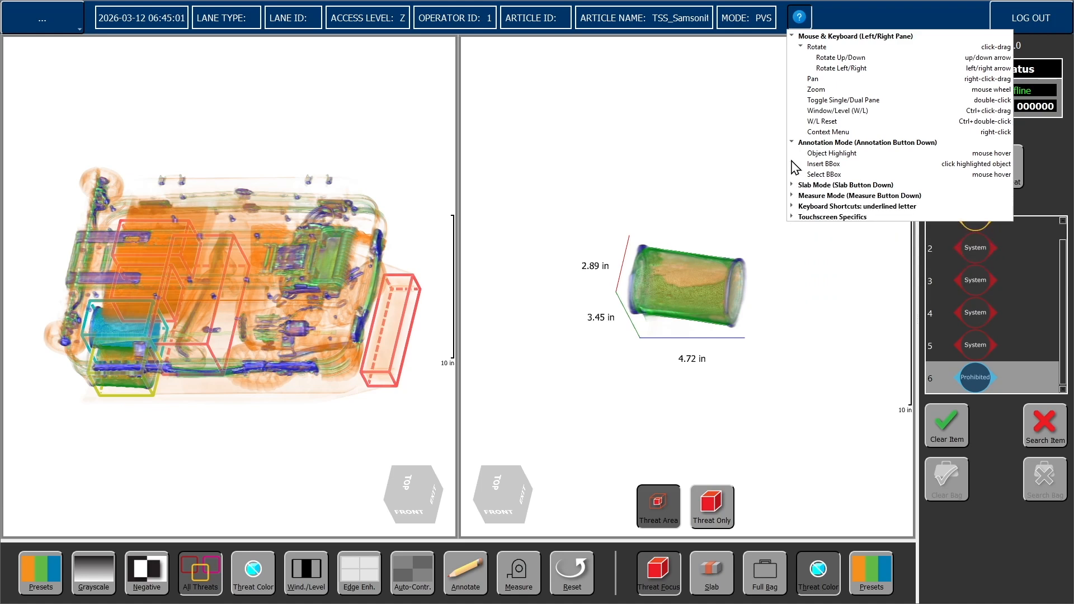
{"action": "left_click", "coordinate": [791, 143]}
{"action": "left_click", "coordinate": [792, 37]}
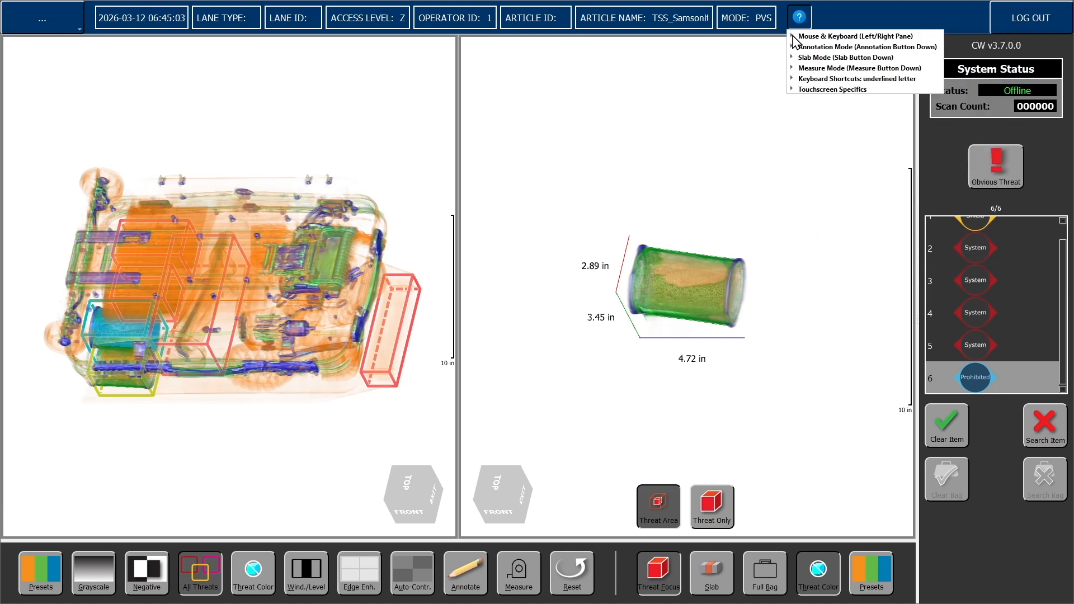
{"action": "left_click", "coordinate": [796, 22]}
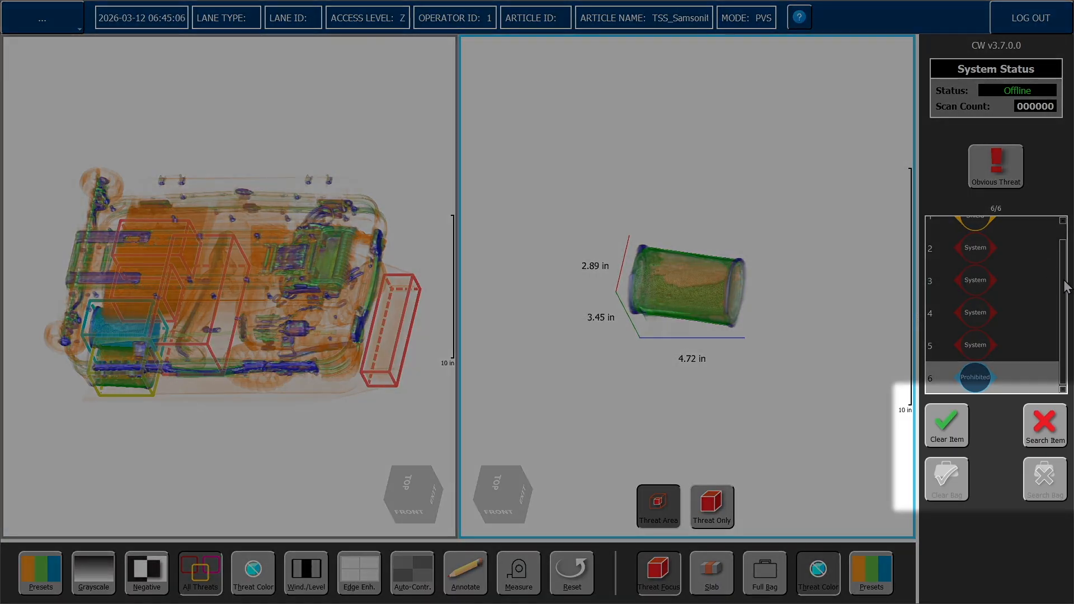
Clear the Shield item 1 and the System item 2 in the threat list
{"action": "left_click_drag", "start_coordinate": [1067, 288], "coordinate": [1068, 254]}
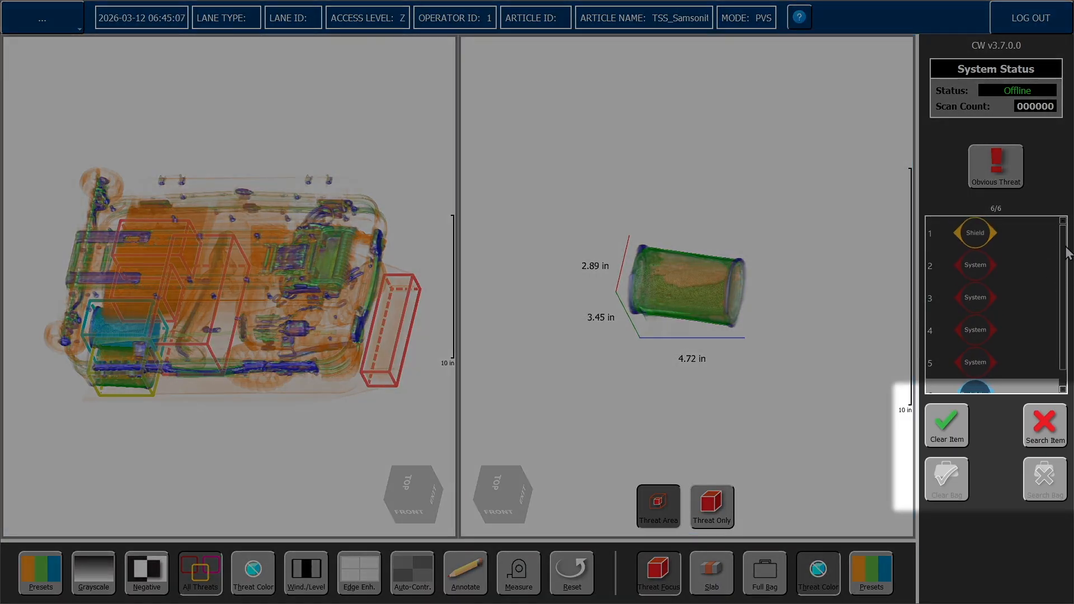
{"action": "left_click", "coordinate": [1030, 237]}
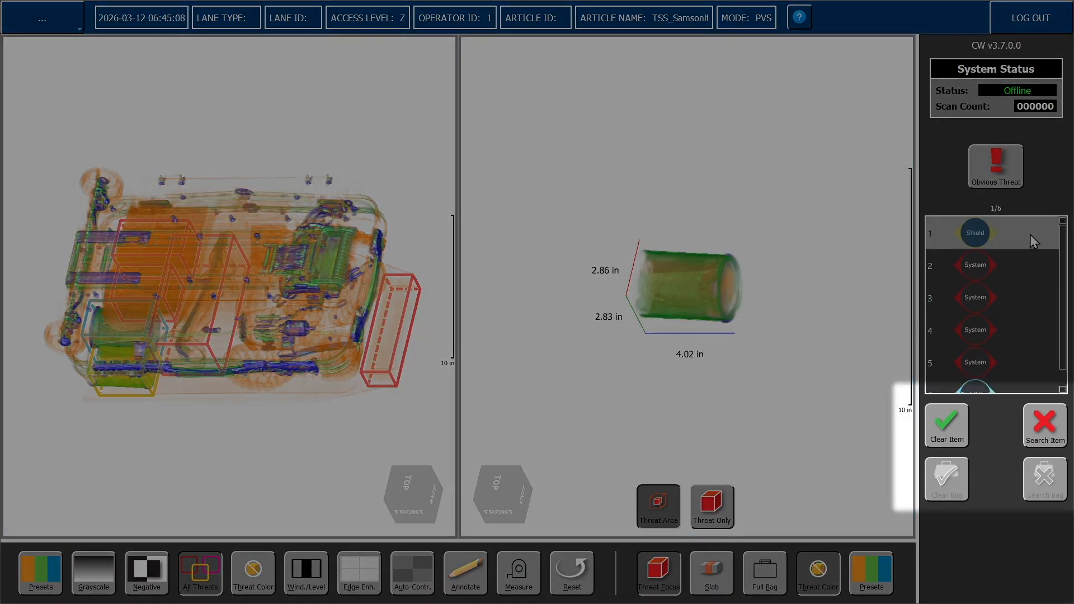
{"action": "left_click", "coordinate": [952, 432]}
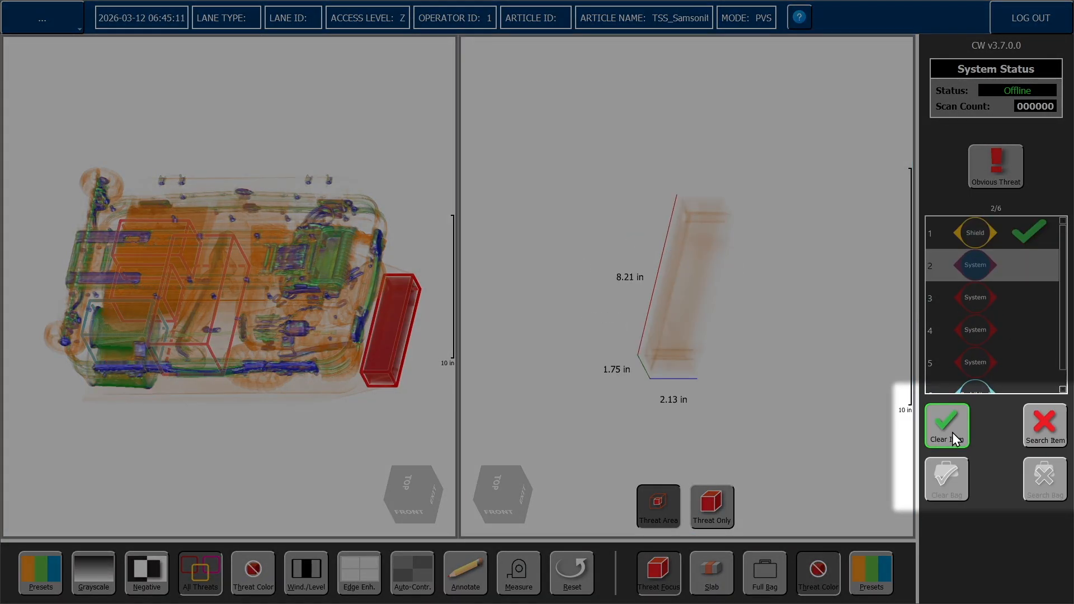
{"action": "left_click", "coordinate": [952, 431]}
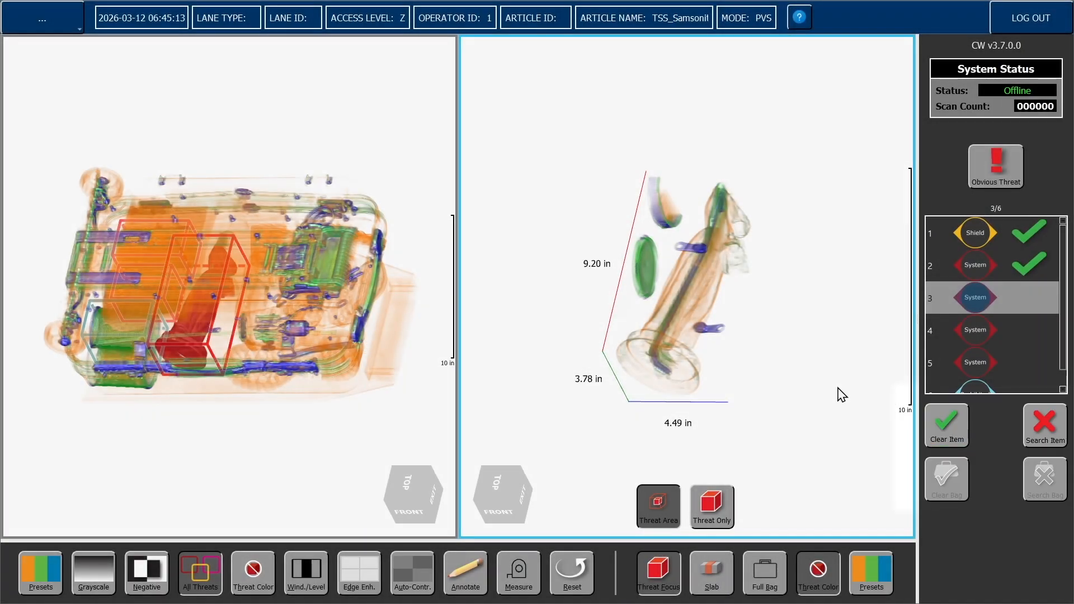
Clear System items 3, 4 and 5 and Prohibited item 6, rotating the threat view to inspect items 3 and 4
{"action": "left_click_drag", "start_coordinate": [839, 395], "coordinate": [737, 279]}
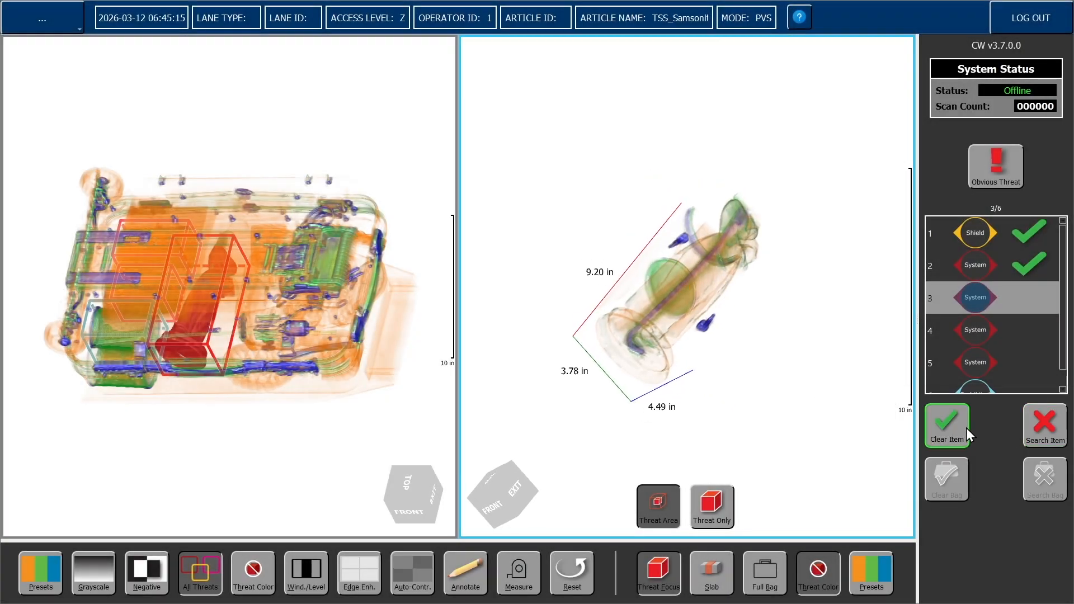
{"action": "left_click", "coordinate": [952, 441]}
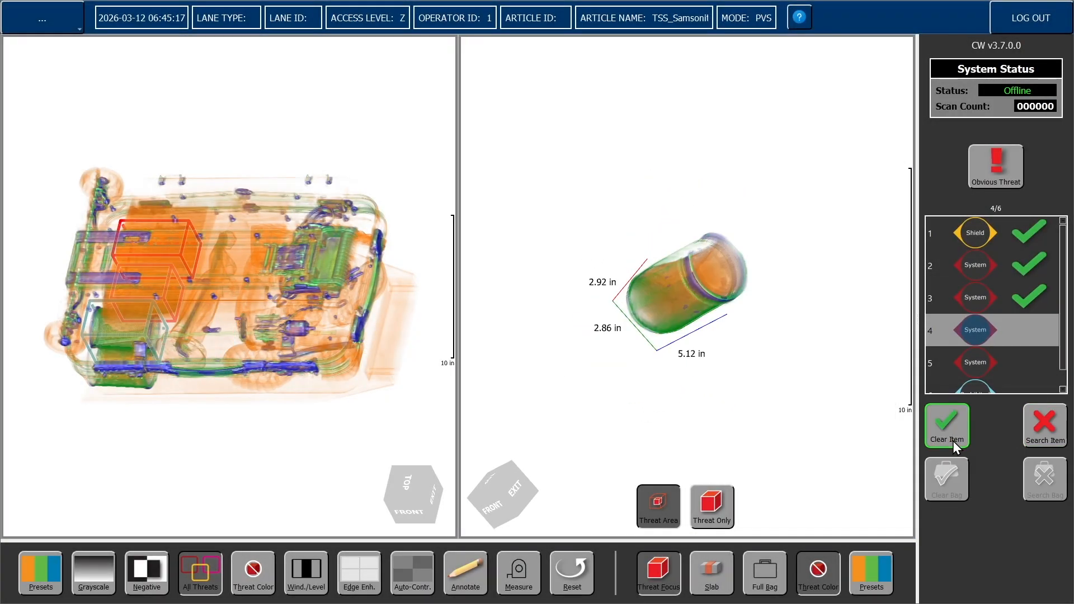
{"action": "left_click_drag", "start_coordinate": [790, 331], "coordinate": [793, 190]}
{"action": "left_click", "coordinate": [949, 427]}
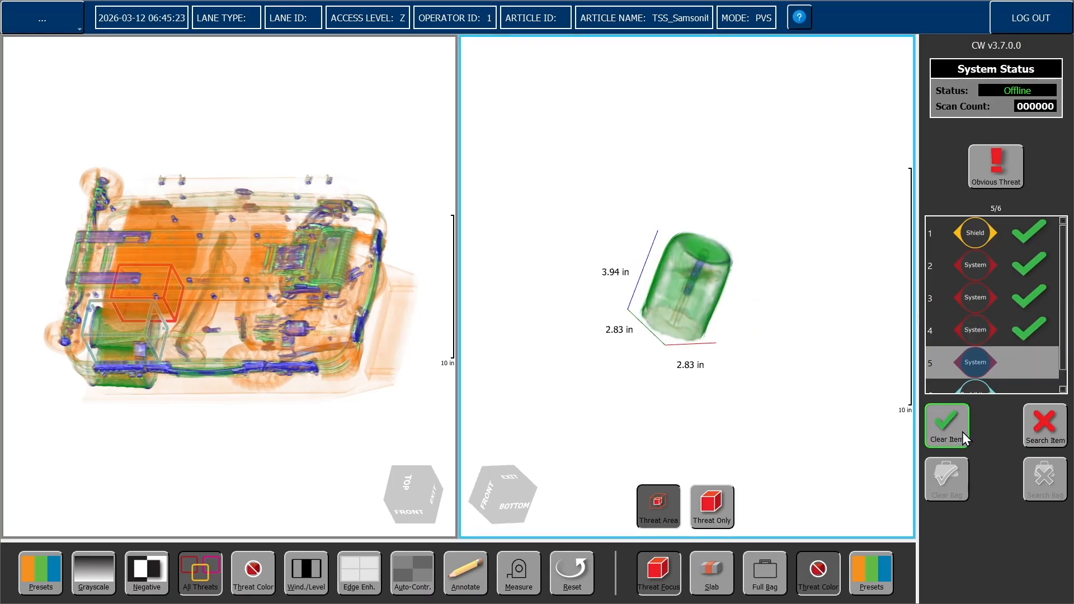
{"action": "left_click", "coordinate": [961, 432]}
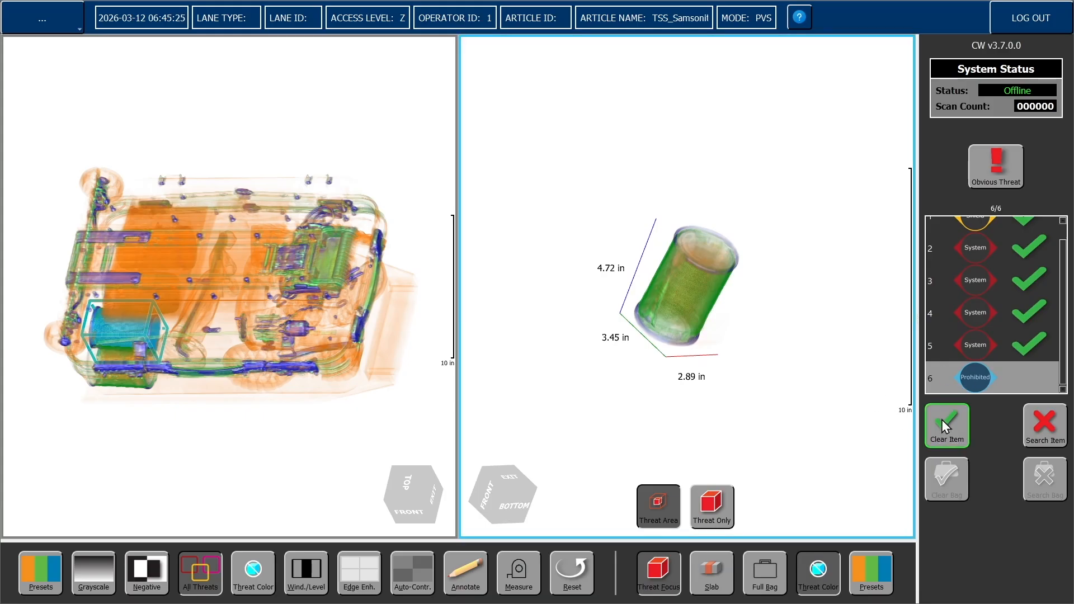
{"action": "left_click", "coordinate": [942, 424]}
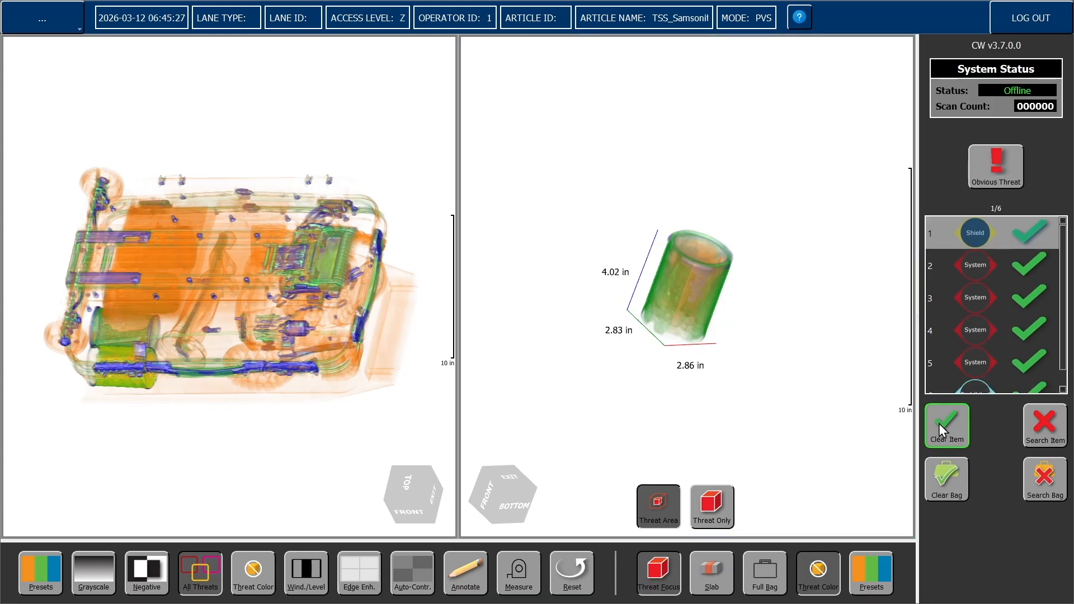
Clear the whole bag and log out of the operator session
{"action": "left_click", "coordinate": [943, 490]}
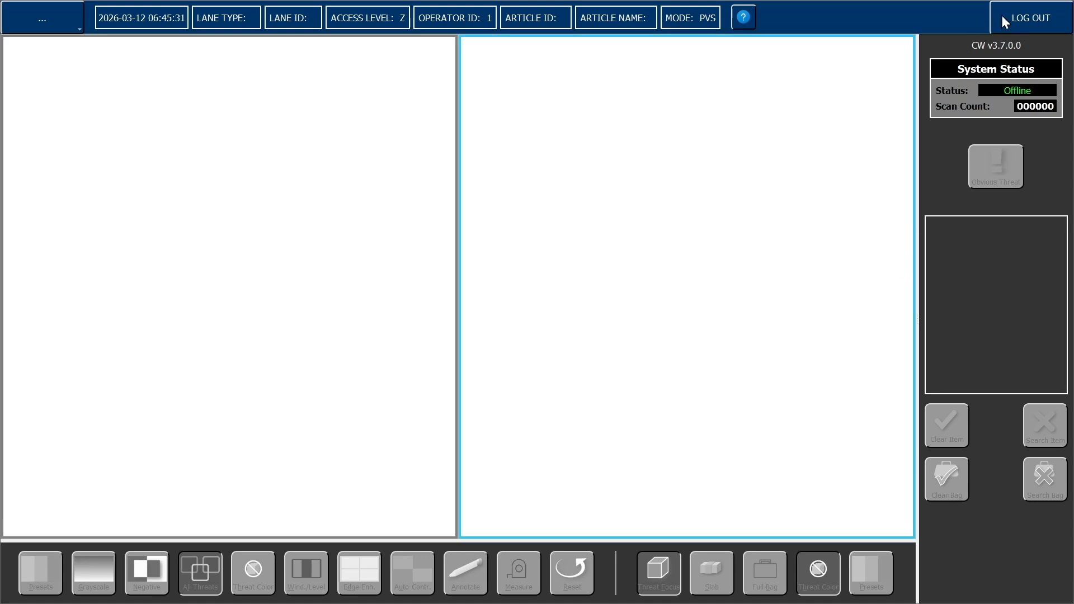
{"action": "left_click", "coordinate": [1020, 16]}
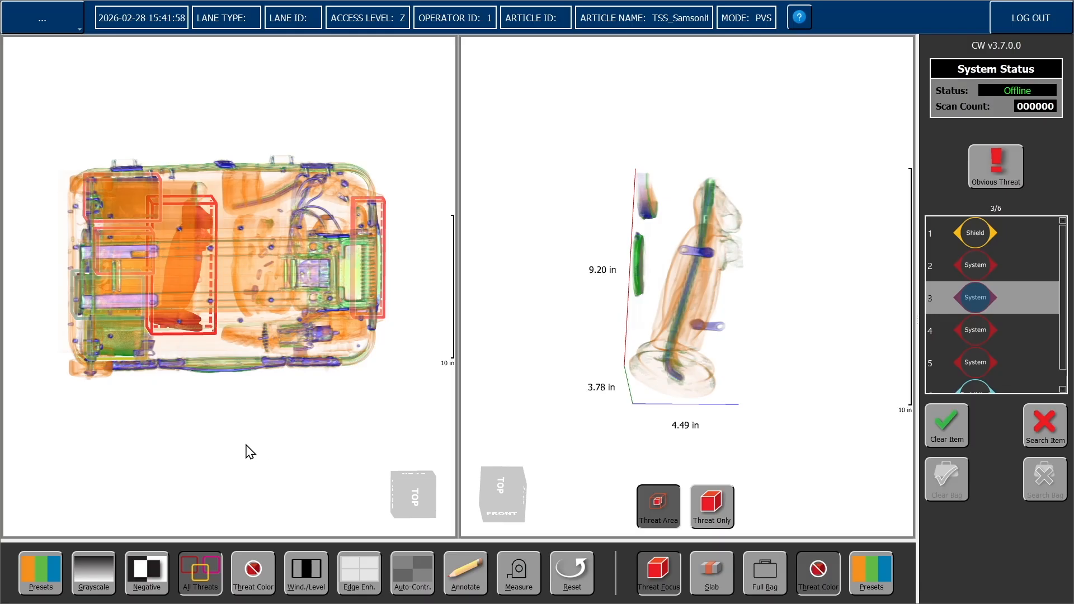
Examine the suitcase and the isolated threat from different angles, magnifications and positions in their two views
{"action": "mouse_move", "coordinate": [246, 422]}
{"action": "left_mouse_down"}
{"action": "mouse_move", "coordinate": [257, 504]}
{"action": "mouse_move", "coordinate": [230, 422]}
{"action": "mouse_move", "coordinate": [127, 387]}
{"action": "mouse_move", "coordinate": [180, 340]}
{"action": "mouse_move", "coordinate": [300, 344]}
{"action": "mouse_move", "coordinate": [321, 401]}
{"action": "mouse_move", "coordinate": [292, 432]}
{"action": "mouse_move", "coordinate": [127, 431]}
{"action": "mouse_move", "coordinate": [243, 433]}
{"action": "left_mouse_up"}
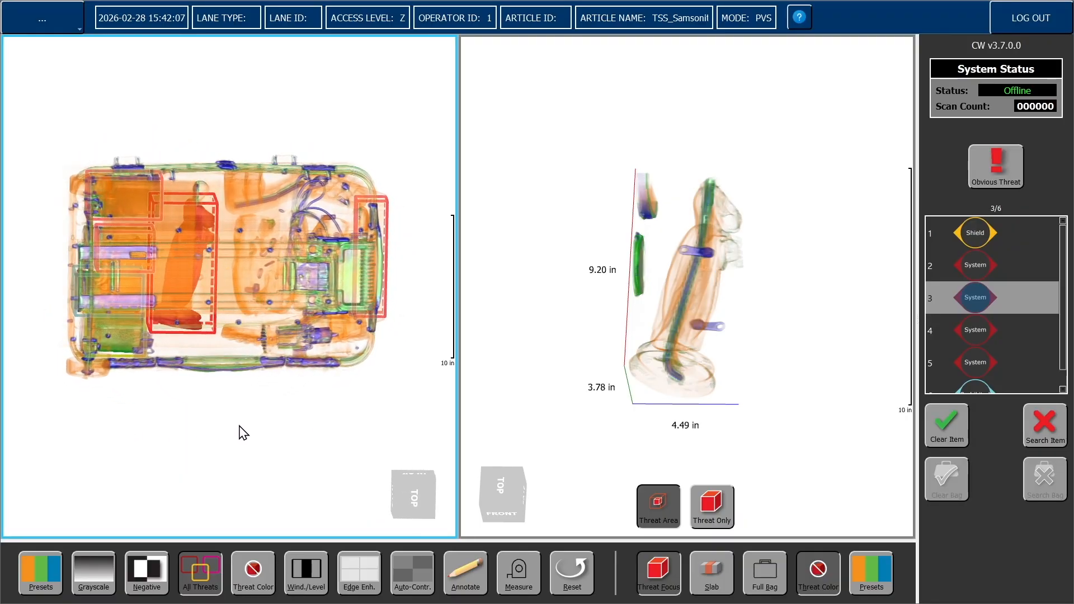
{"action": "scroll", "coordinate": [243, 433], "scroll_direction": "up", "scroll_amount": 2}
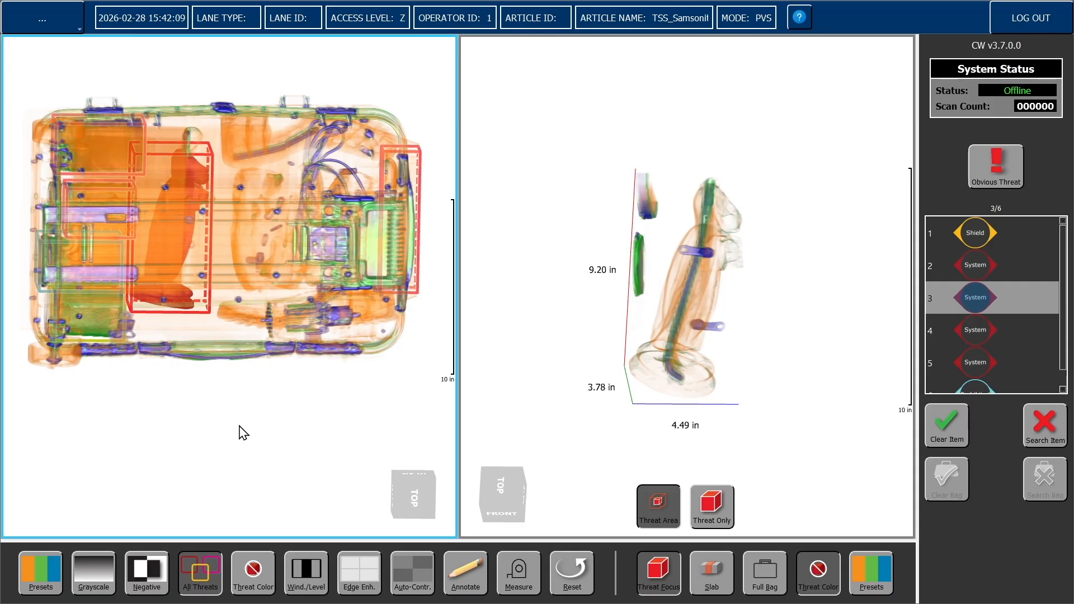
{"action": "scroll", "coordinate": [243, 432], "scroll_direction": "down", "scroll_amount": 2}
{"action": "middle_click_drag", "start_coordinate": [289, 438], "coordinate": [326, 453]}
{"action": "mouse_move", "coordinate": [314, 426]}
{"action": "left_mouse_down"}
{"action": "mouse_move", "coordinate": [317, 440]}
{"action": "mouse_move", "coordinate": [306, 443]}
{"action": "left_mouse_up"}
{"action": "mouse_move", "coordinate": [818, 441]}
{"action": "left_mouse_down"}
{"action": "mouse_move", "coordinate": [771, 431]}
{"action": "mouse_move", "coordinate": [842, 434]}
{"action": "mouse_move", "coordinate": [803, 432]}
{"action": "left_mouse_up"}
{"action": "scroll", "coordinate": [802, 426], "scroll_direction": "up", "scroll_amount": 2}
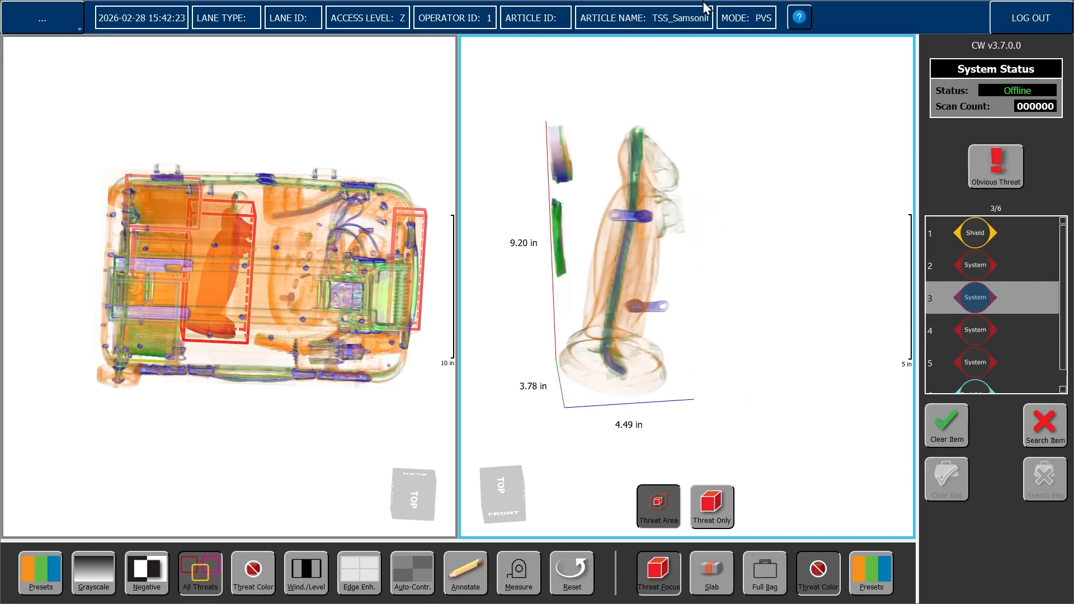
Enlarge the threat view to a single pane and restore the dual-pane layout, and do the same for the full bag view
{"action": "double_click", "coordinate": [835, 385]}
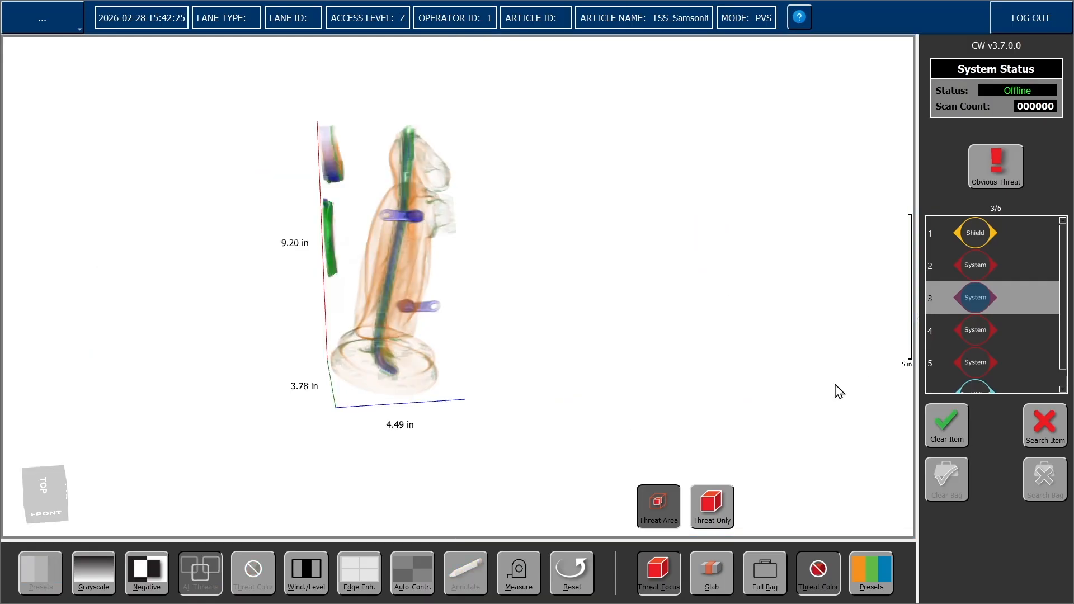
{"action": "double_click", "coordinate": [835, 385]}
{"action": "left_click", "coordinate": [292, 444]}
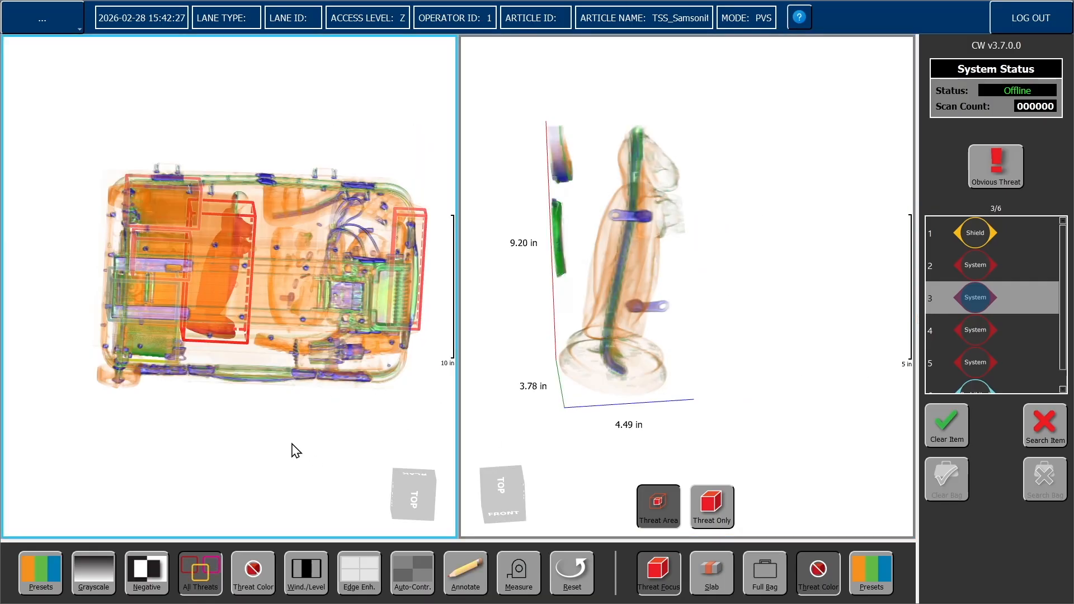
{"action": "double_click", "coordinate": [291, 445]}
{"action": "double_click", "coordinate": [292, 445]}
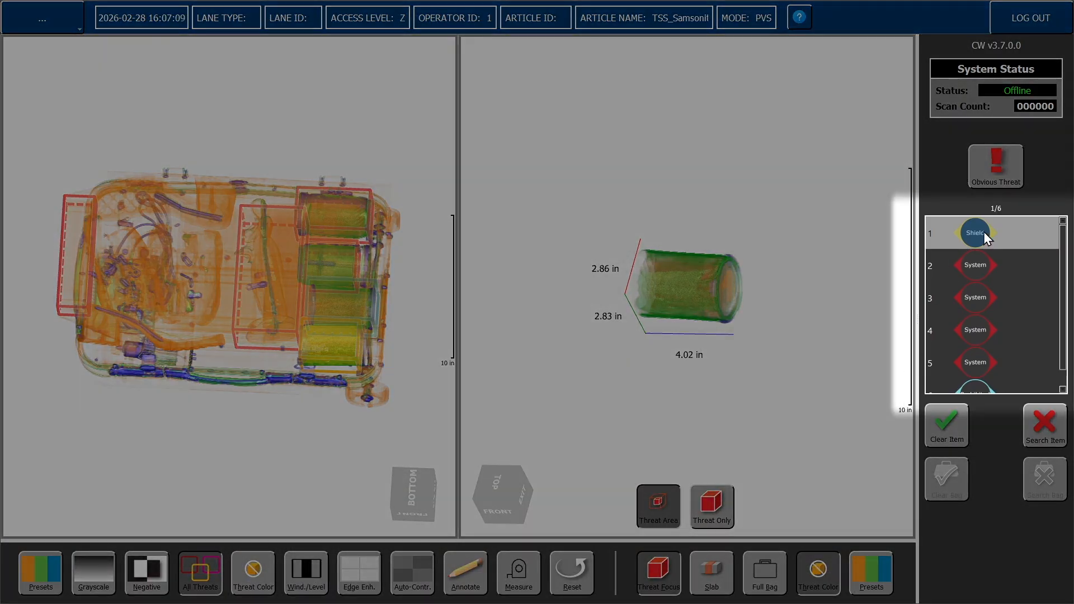
Inspect items 2 through 6 in the threat list one by one, and return to the Shield item 1
{"action": "left_click", "coordinate": [979, 264]}
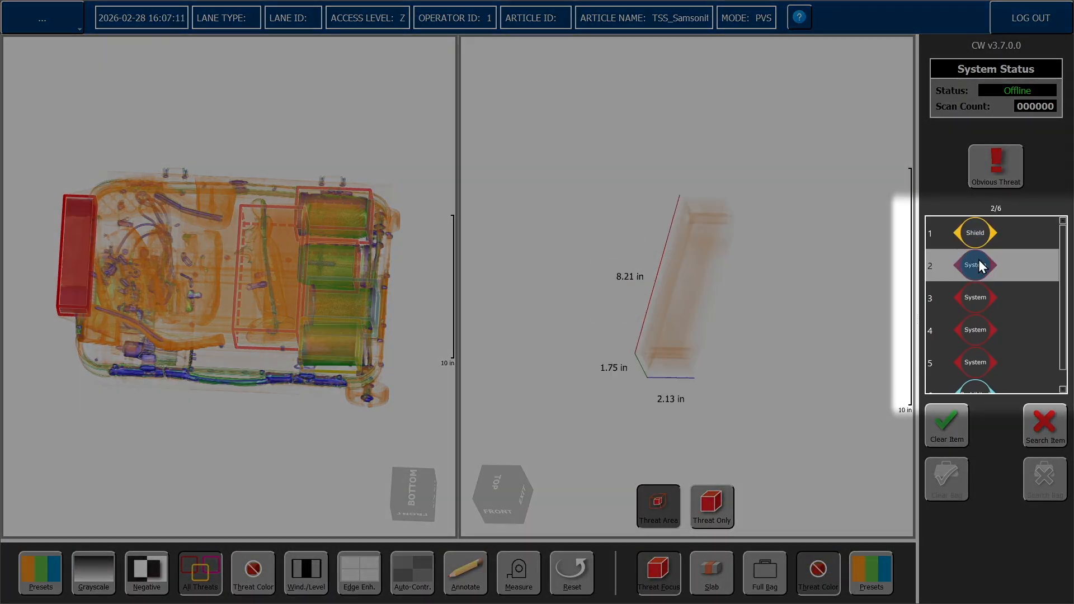
{"action": "left_click", "coordinate": [972, 292]}
{"action": "left_click", "coordinate": [973, 324]}
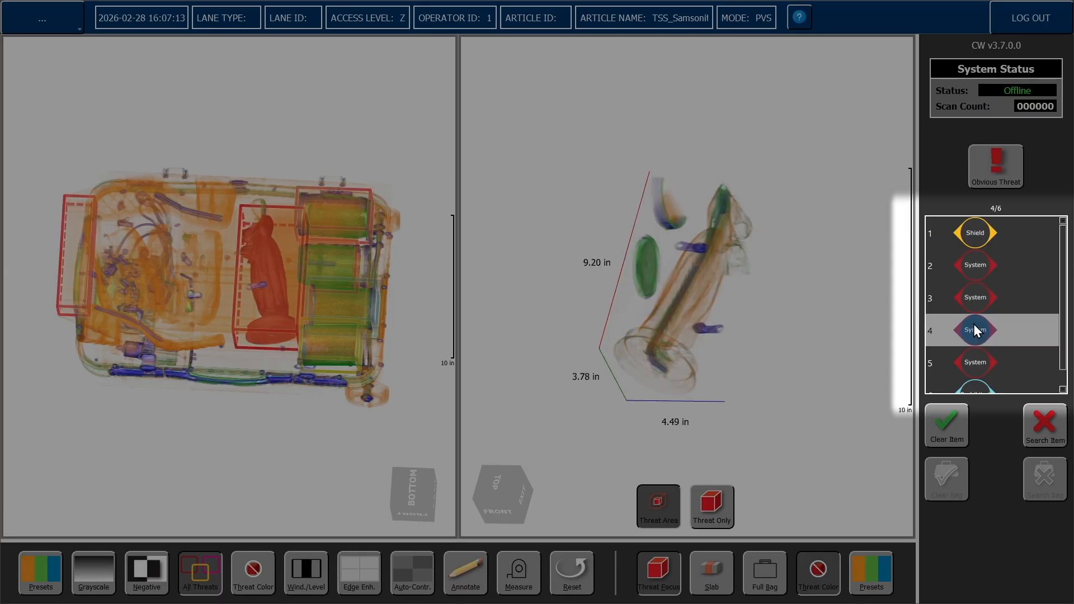
{"action": "left_click", "coordinate": [972, 361]}
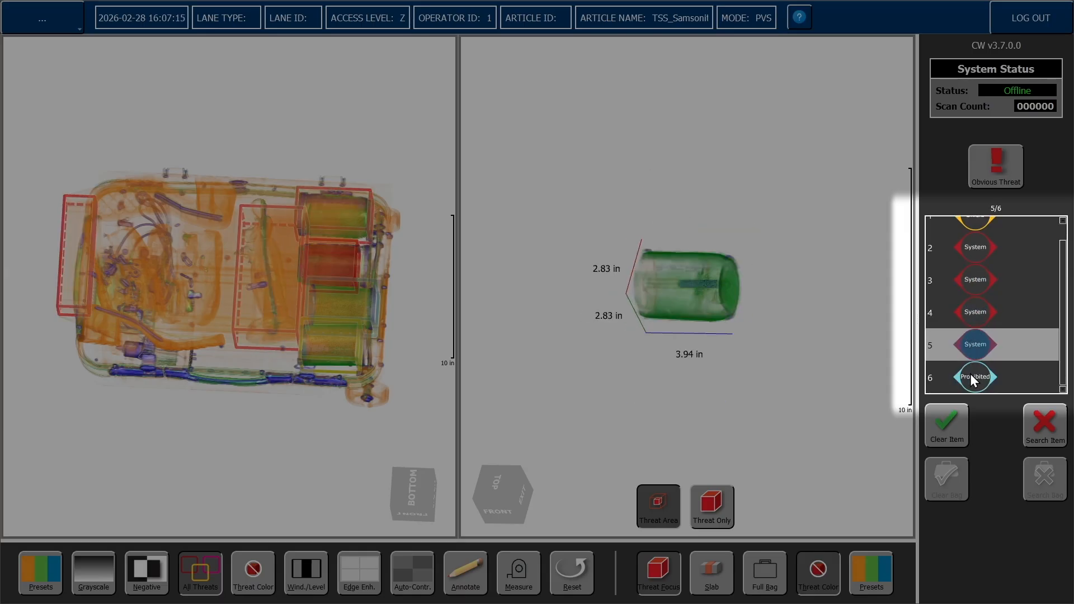
{"action": "left_click", "coordinate": [970, 373]}
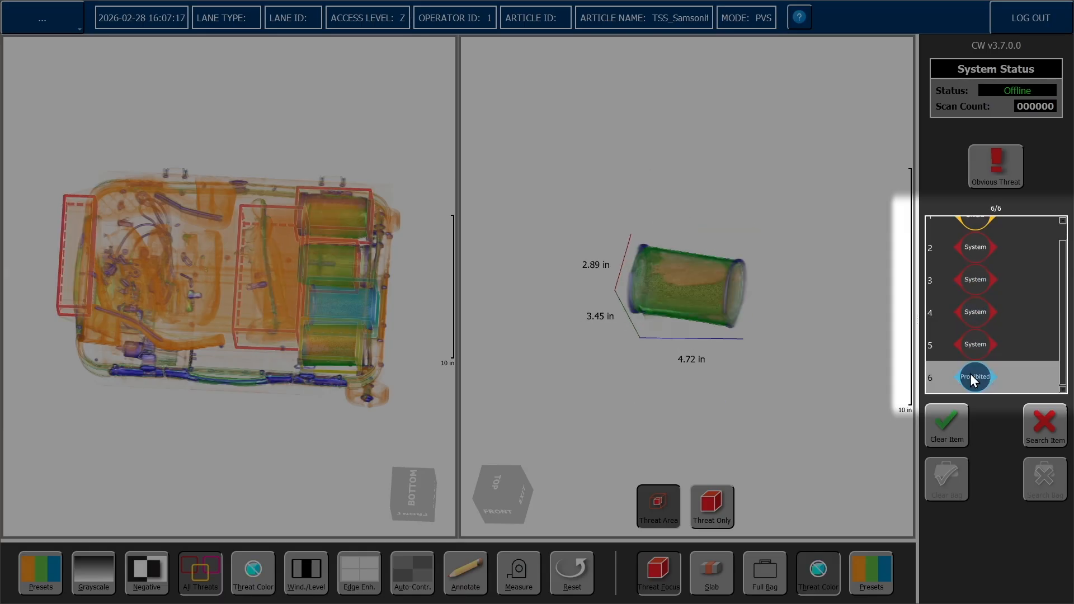
{"action": "left_click", "coordinate": [983, 223]}
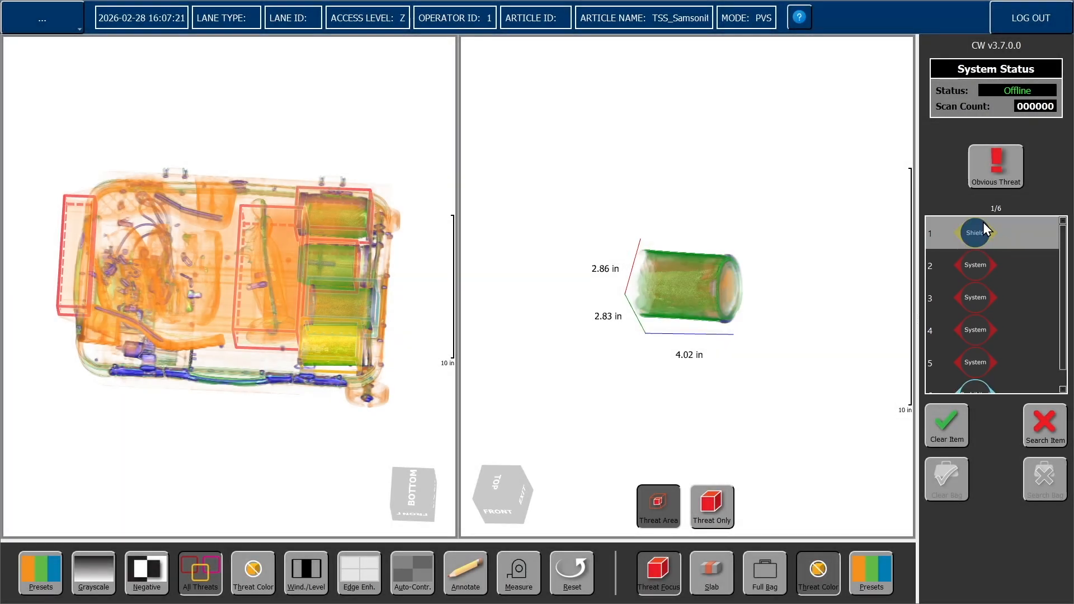
Select the cylindrical threat items one after another directly in the full bag image to inspect them
{"action": "mouse_move", "coordinate": [844, 358]}
{"action": "left_mouse_down"}
{"action": "mouse_move", "coordinate": [781, 353]}
{"action": "mouse_move", "coordinate": [832, 363]}
{"action": "left_mouse_up"}
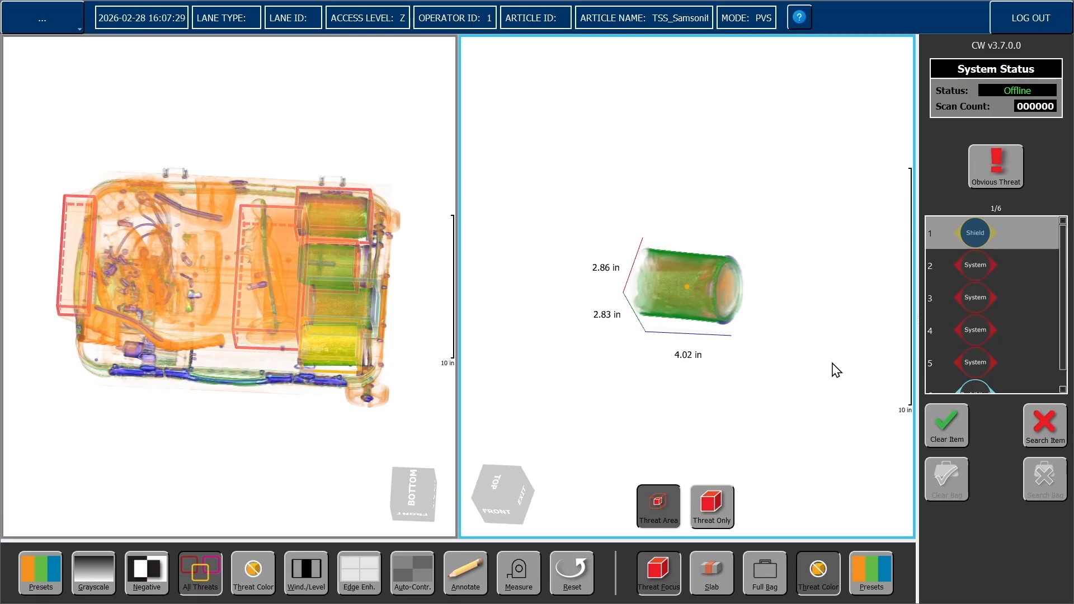
{"action": "left_click", "coordinate": [347, 310]}
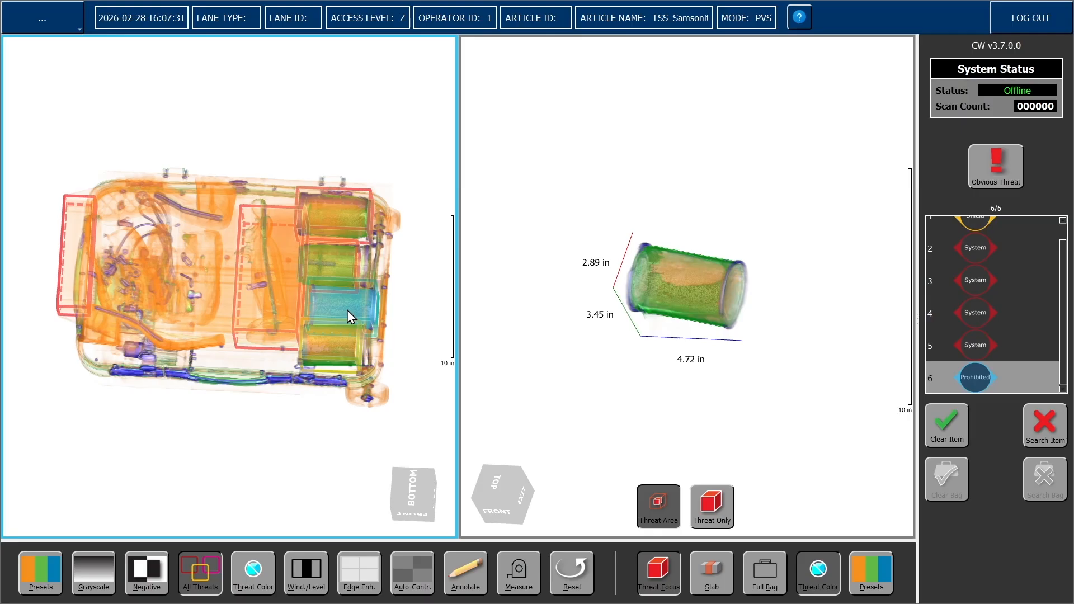
{"action": "left_click", "coordinate": [332, 263]}
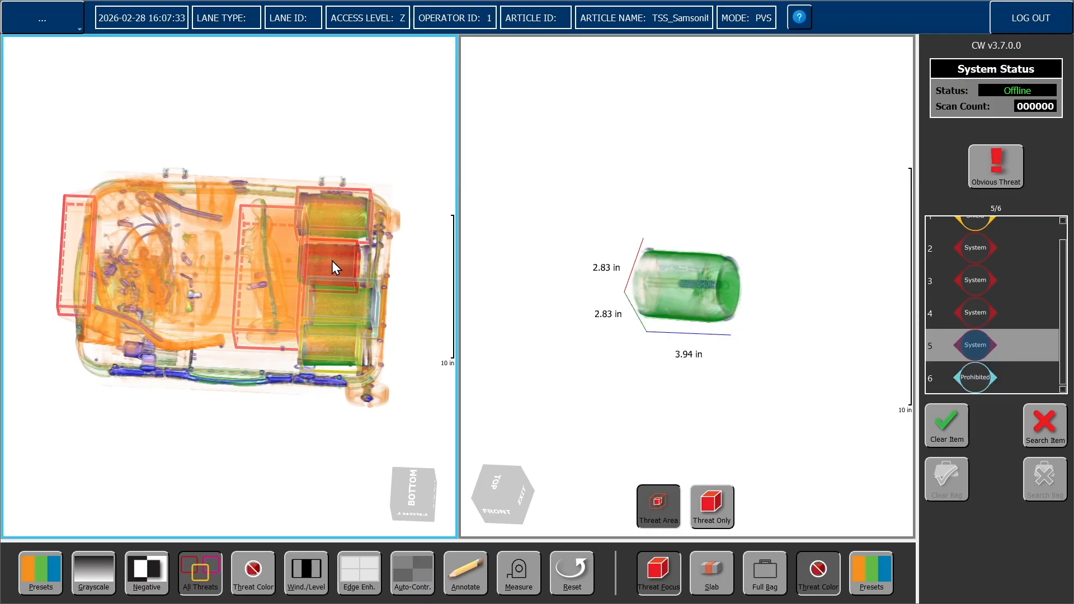
{"action": "left_click", "coordinate": [331, 216]}
Rotate the isolated item 5, show it as Threat Only, and return to Threat Area
{"action": "left_click_drag", "start_coordinate": [600, 381], "coordinate": [626, 433]}
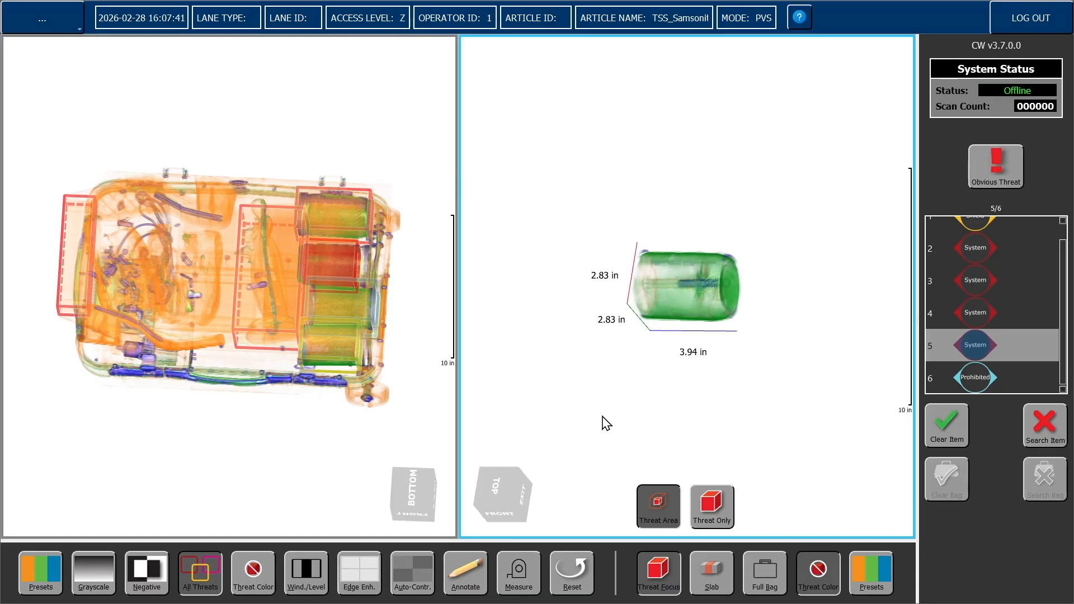
{"action": "left_click", "coordinate": [717, 513]}
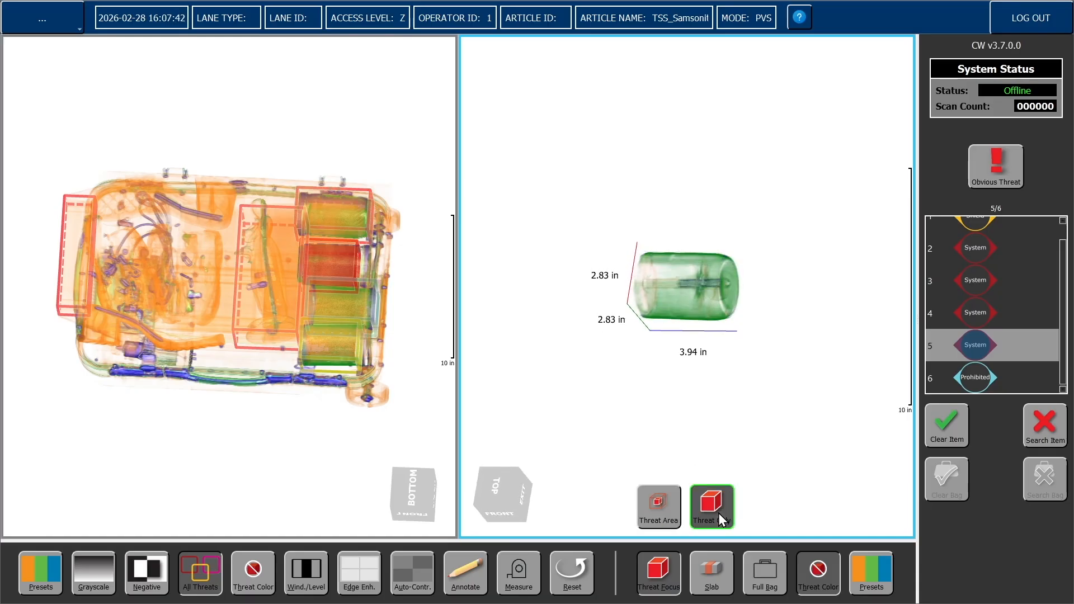
{"action": "left_click", "coordinate": [661, 524]}
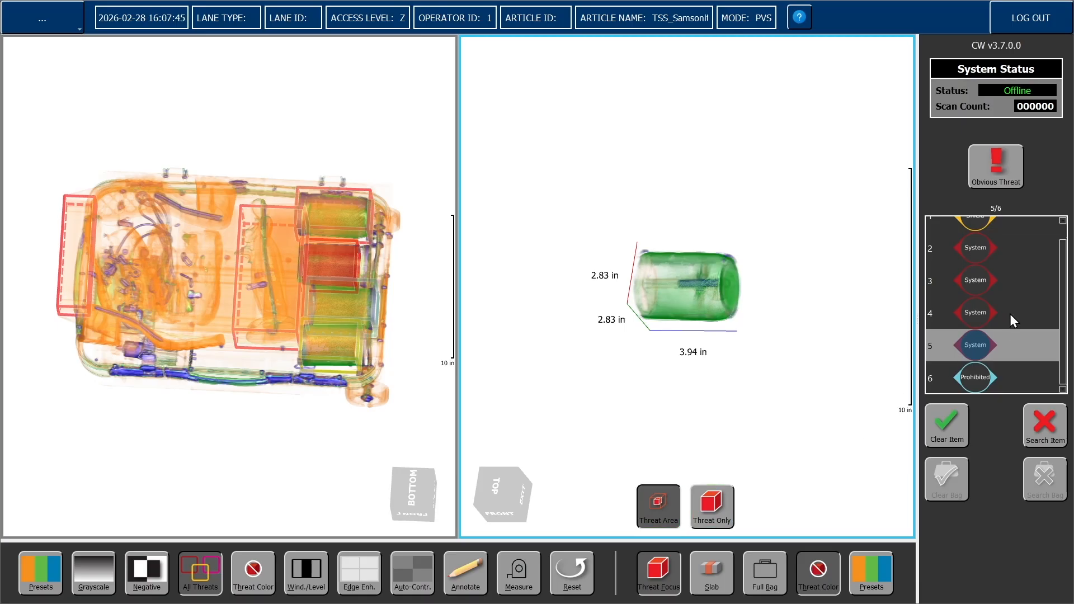
Clear threat items 1, 2 and 3, starting from the Shield item
{"action": "left_click_drag", "start_coordinate": [1058, 307], "coordinate": [1064, 289]}
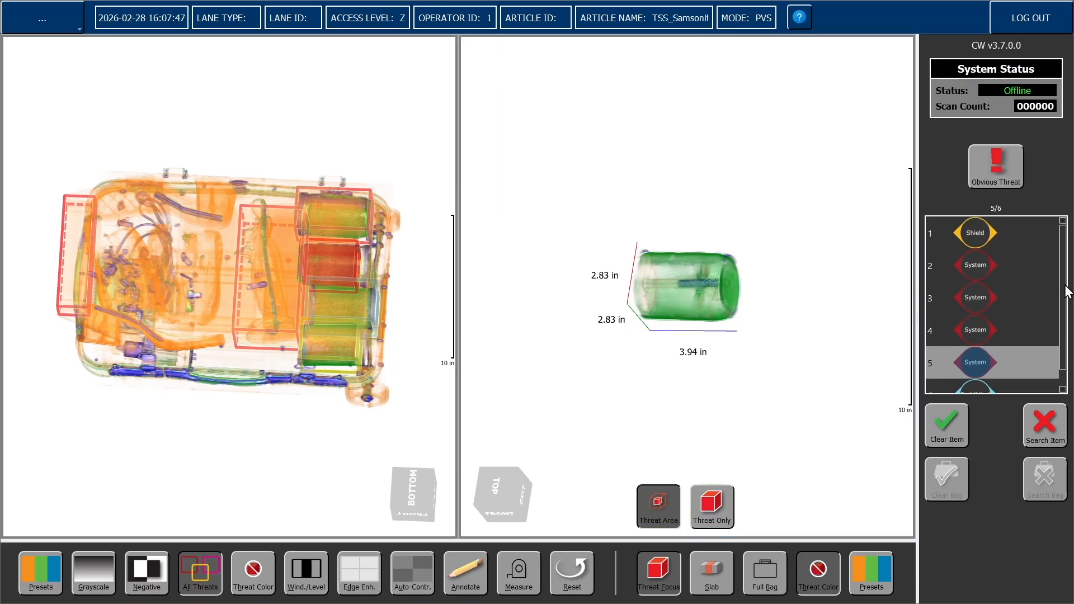
{"action": "left_click", "coordinate": [1021, 237]}
{"action": "left_click", "coordinate": [946, 431]}
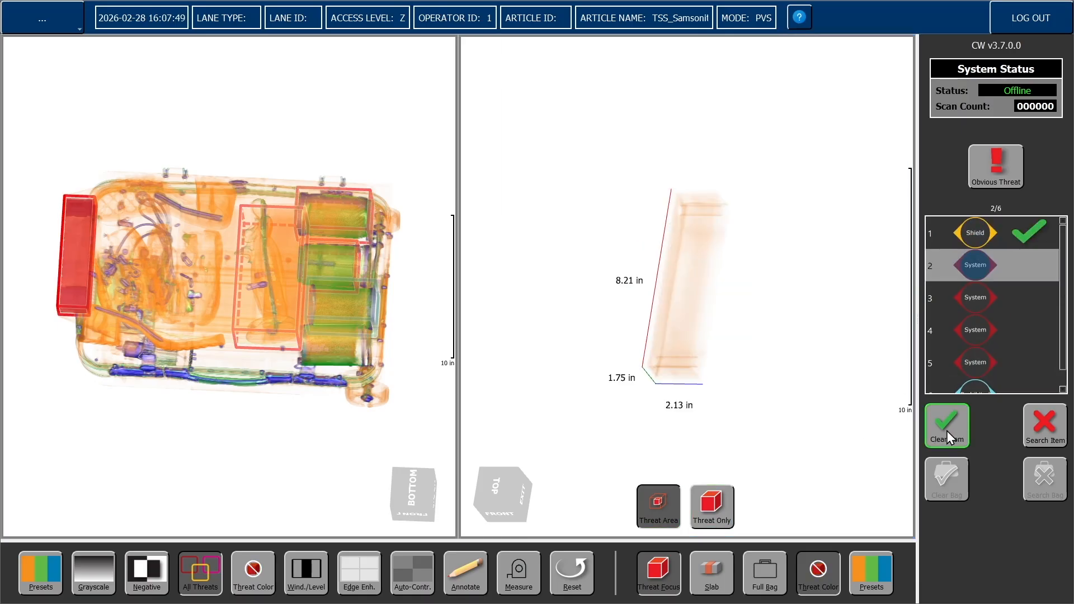
{"action": "left_click", "coordinate": [946, 431]}
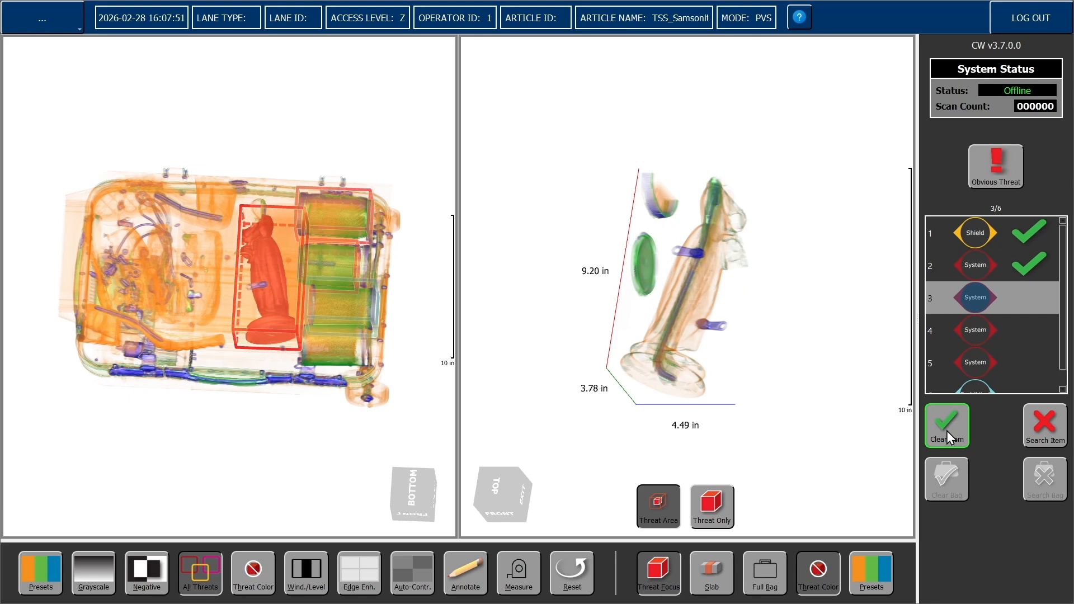
{"action": "left_click", "coordinate": [947, 431]}
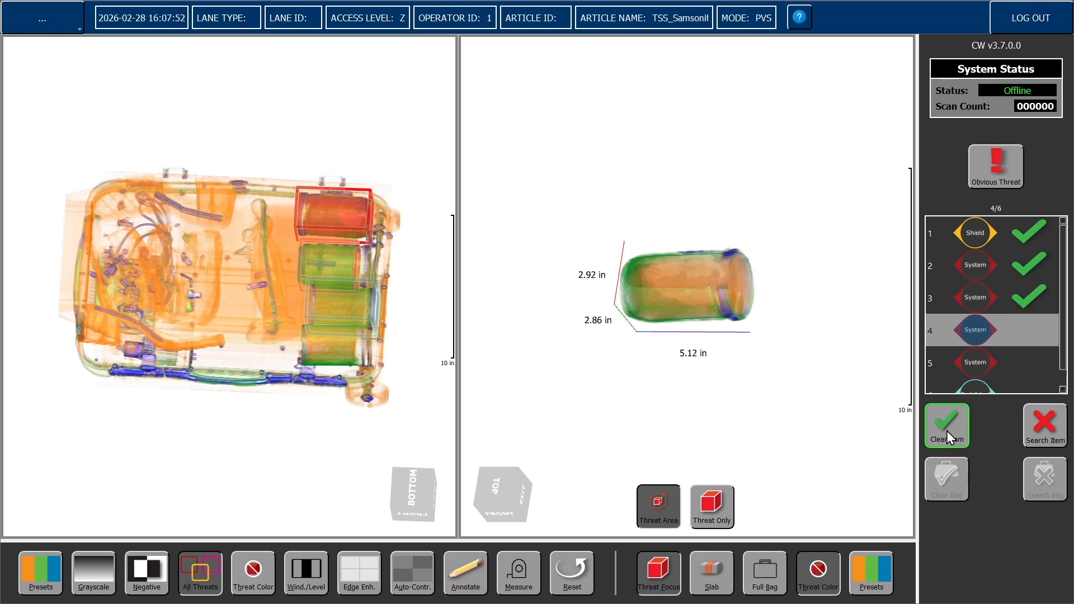
Mark System items 4 and 5 for search, and clear the Prohibited item 6 after examining it
{"action": "left_click", "coordinate": [1045, 427]}
{"action": "left_click", "coordinate": [1045, 427]}
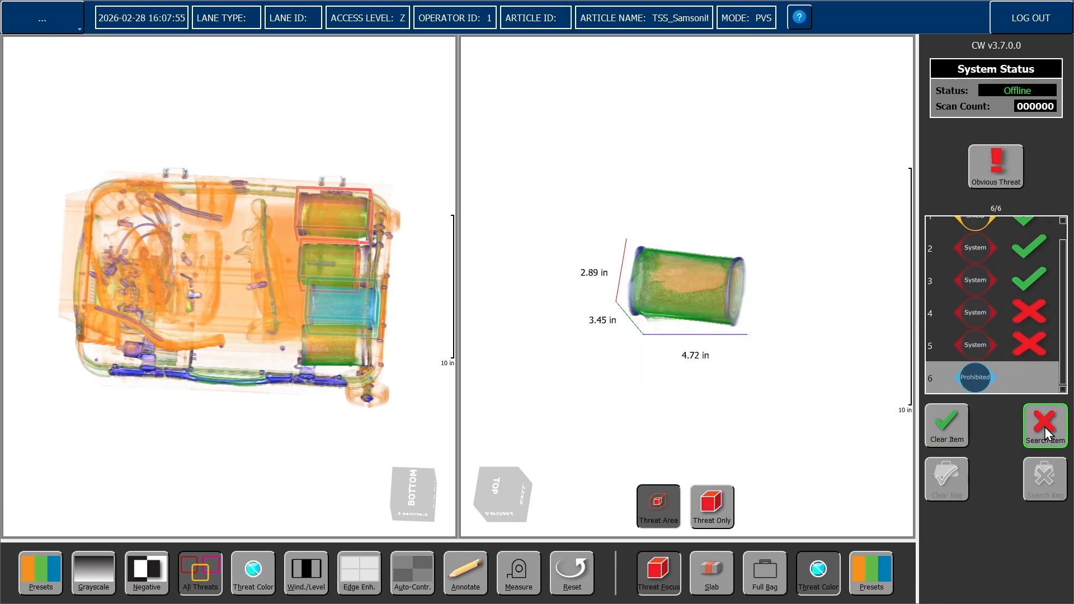
{"action": "left_click_drag", "start_coordinate": [810, 394], "coordinate": [778, 387]}
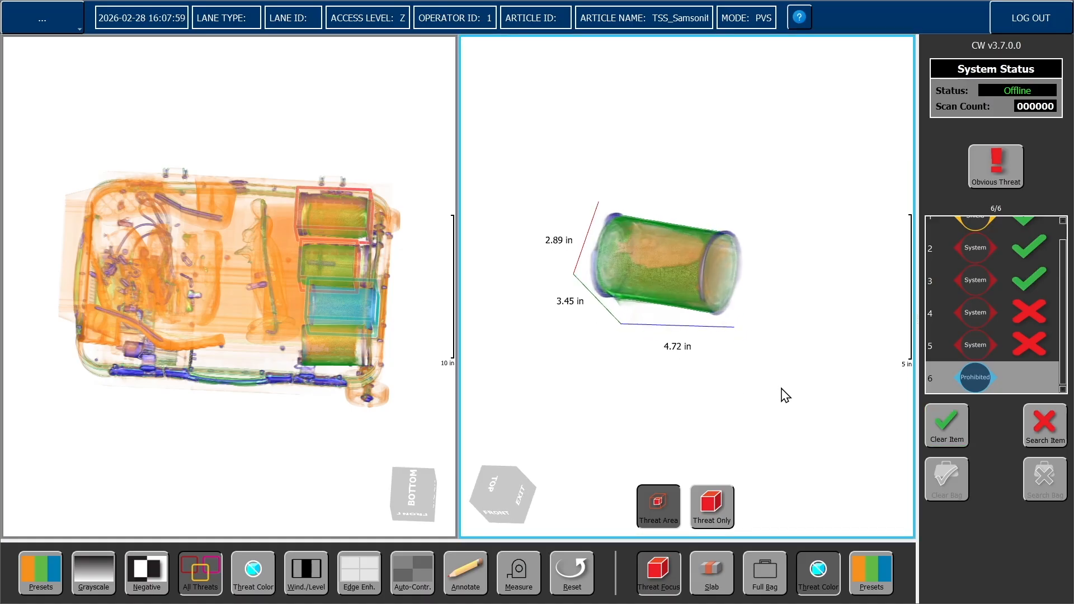
{"action": "left_click", "coordinate": [956, 436]}
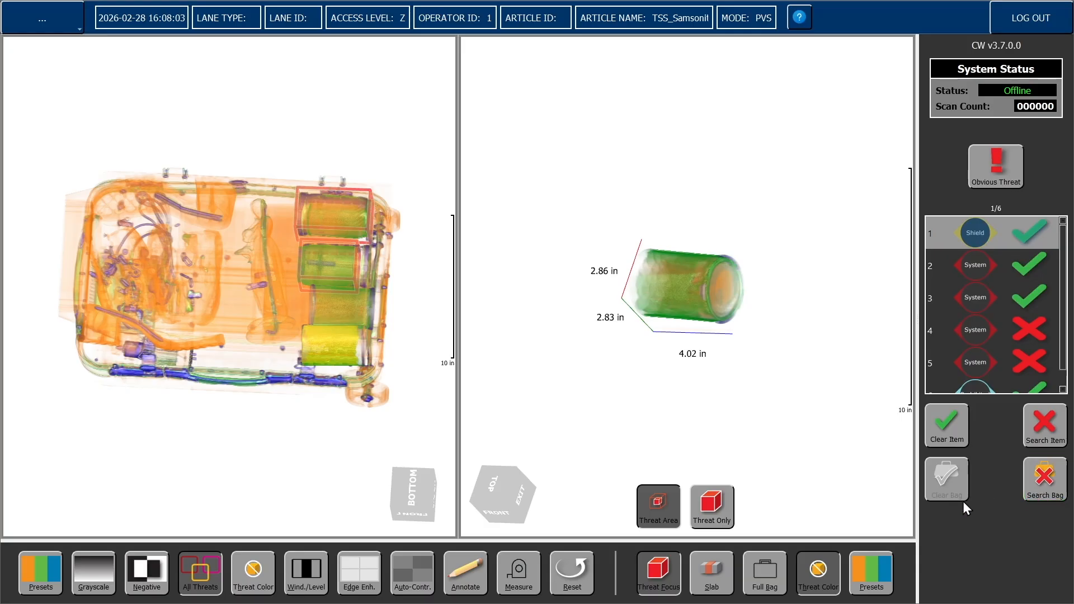
Send the bag to search, and declare and confirm an Obvious Threat for the reloaded bag
{"action": "left_click", "coordinate": [1036, 494]}
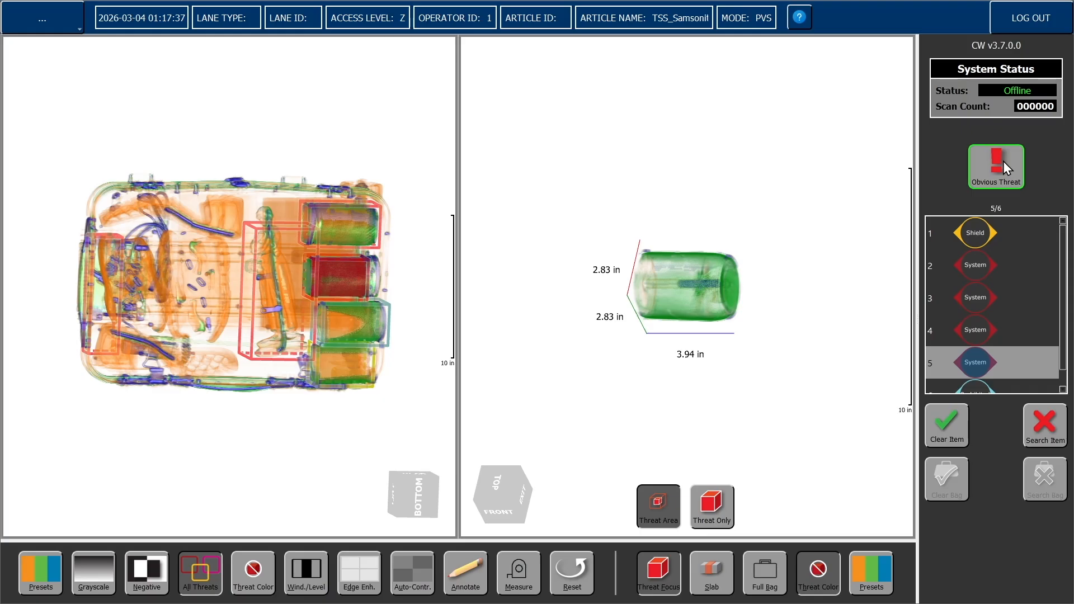
{"action": "left_click", "coordinate": [1003, 163]}
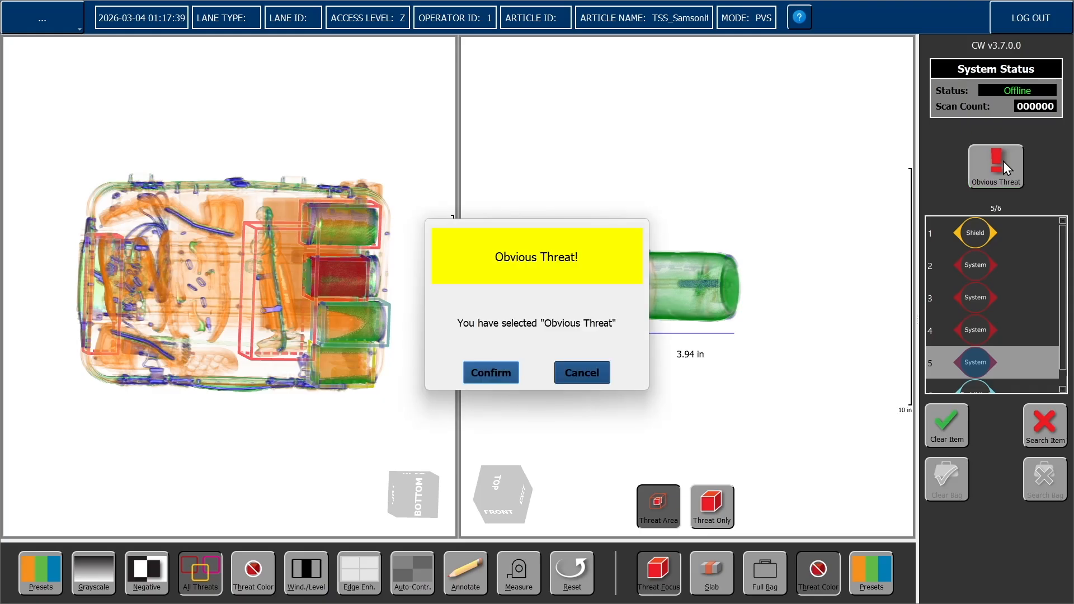
{"action": "left_click", "coordinate": [490, 373]}
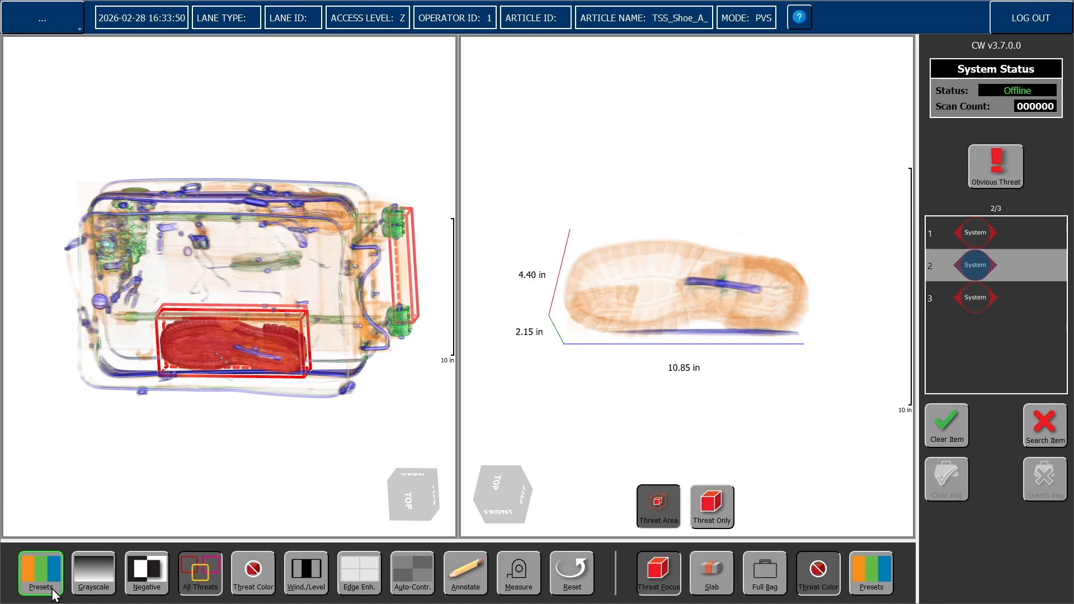
Show and hide the full bag view's color presets, and switch Grayscale on and back off
{"action": "left_click", "coordinate": [53, 590]}
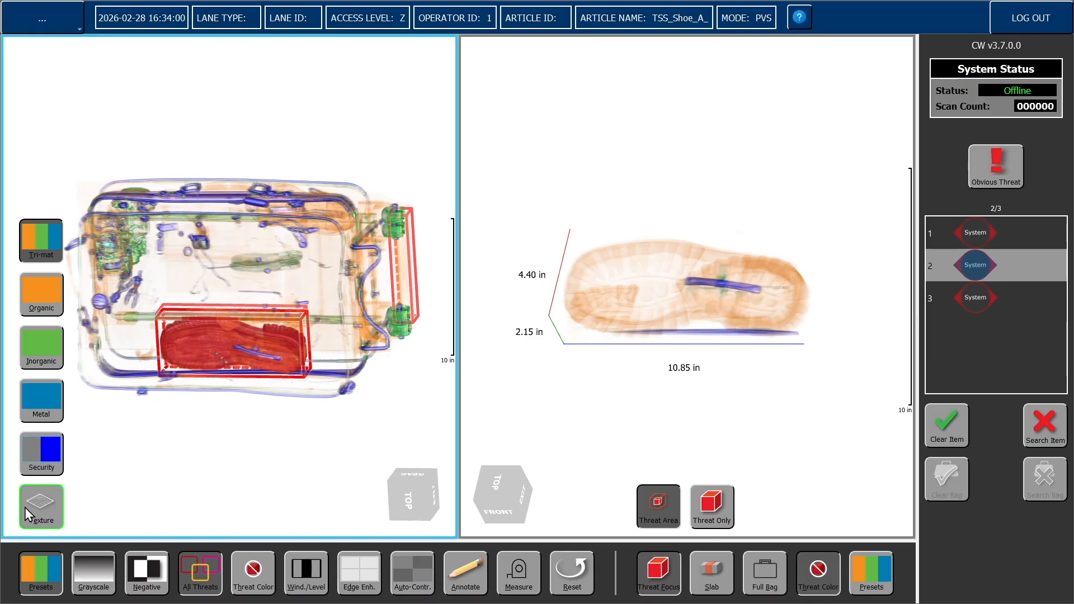
{"action": "left_click", "coordinate": [32, 565]}
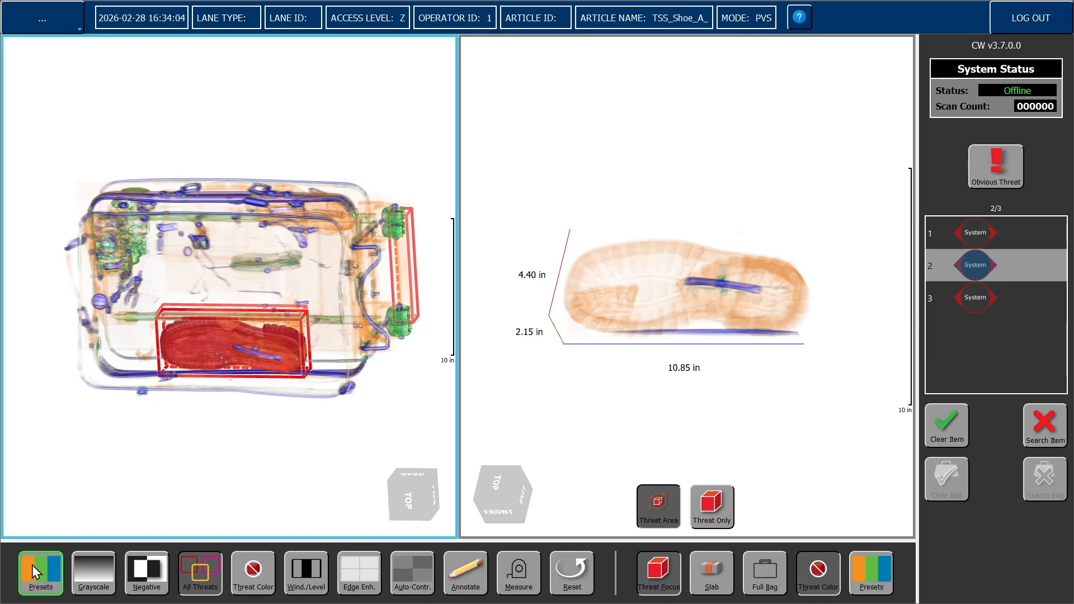
{"action": "left_click", "coordinate": [93, 589]}
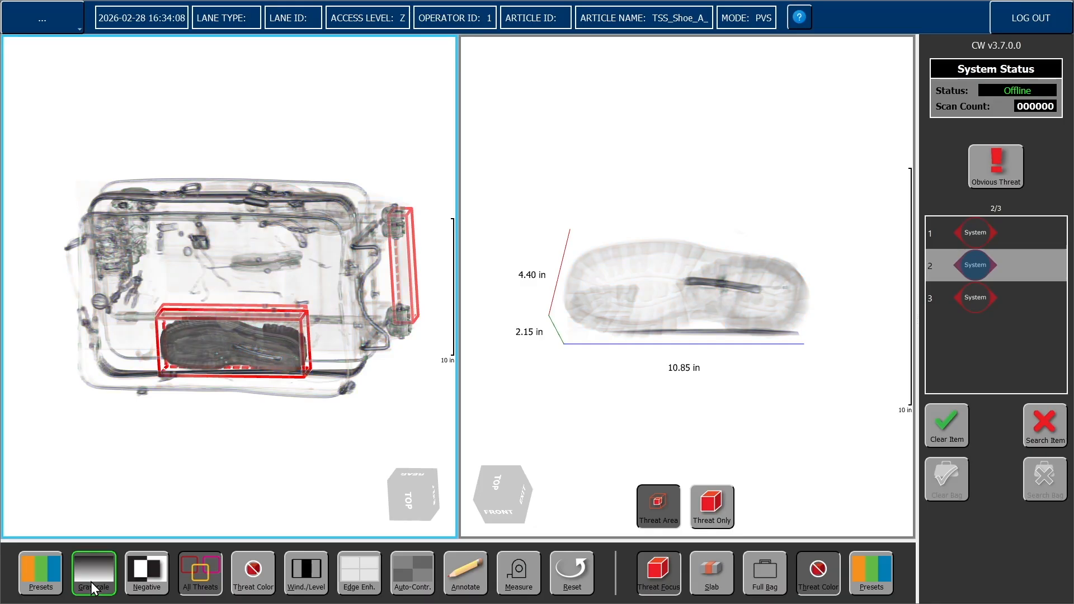
{"action": "left_click", "coordinate": [93, 589]}
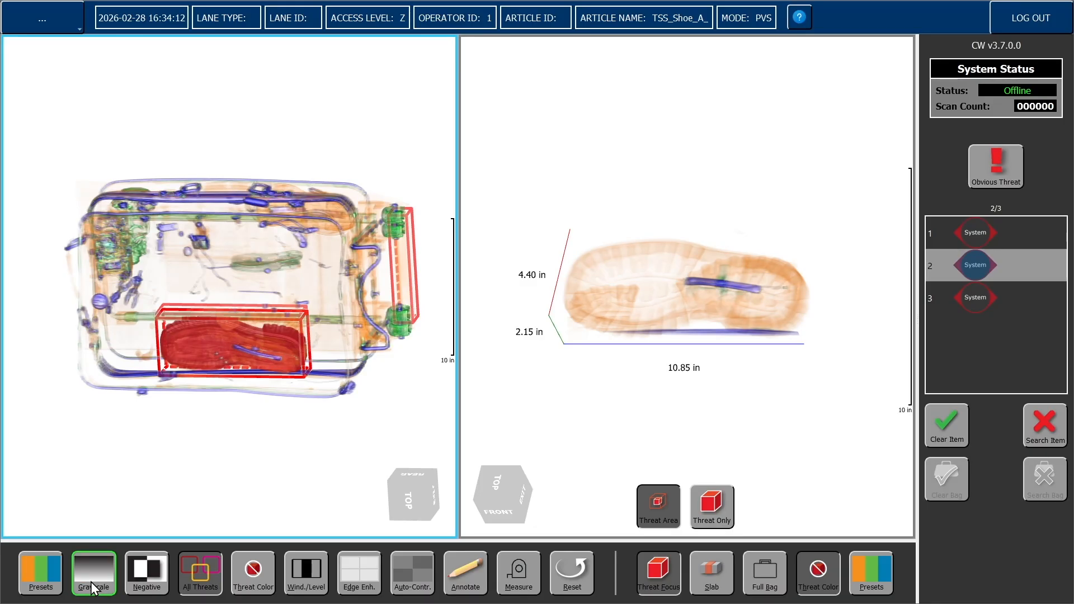
Turn on Grayscale and view the bag with the Organic, Inorganic, Metal, Security and Texture presets
{"action": "left_click", "coordinate": [93, 588]}
{"action": "left_click", "coordinate": [37, 553]}
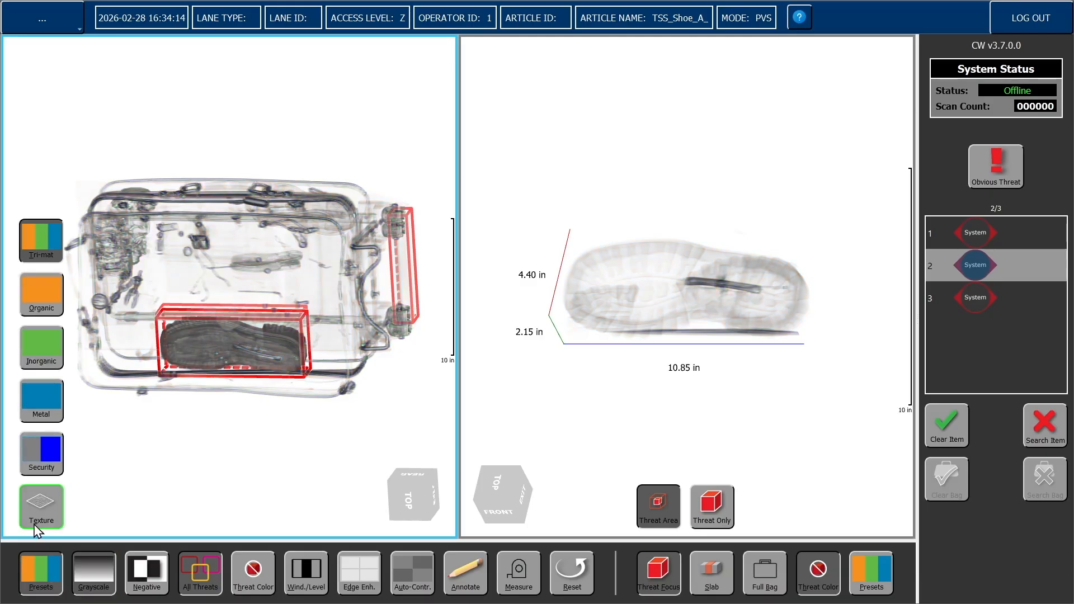
{"action": "left_click", "coordinate": [35, 294]}
{"action": "left_click", "coordinate": [31, 335]}
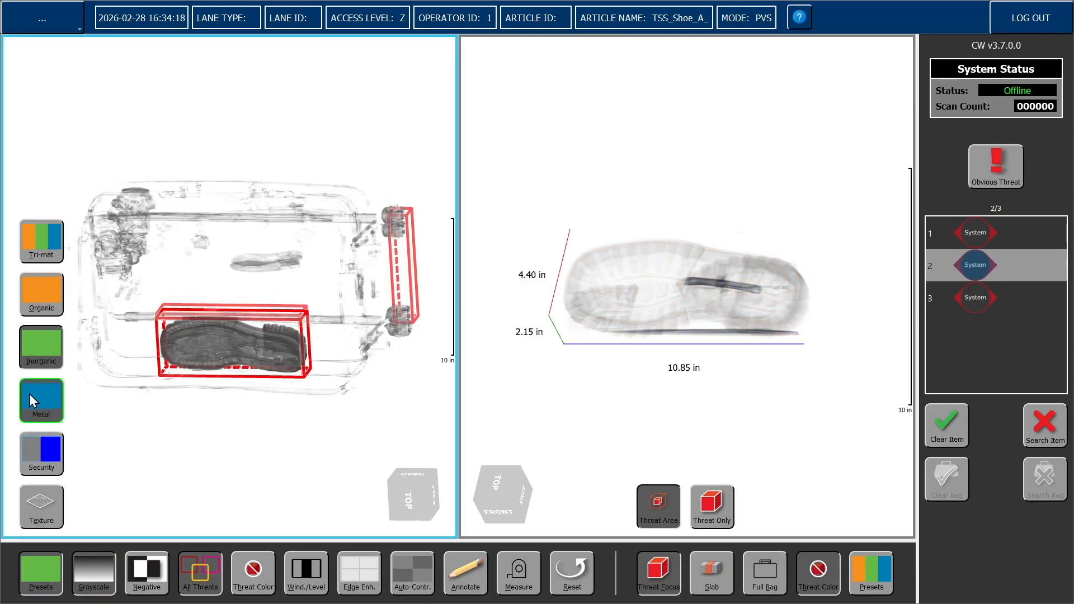
{"action": "left_click", "coordinate": [29, 394]}
{"action": "left_click", "coordinate": [32, 450]}
{"action": "left_click", "coordinate": [32, 500]}
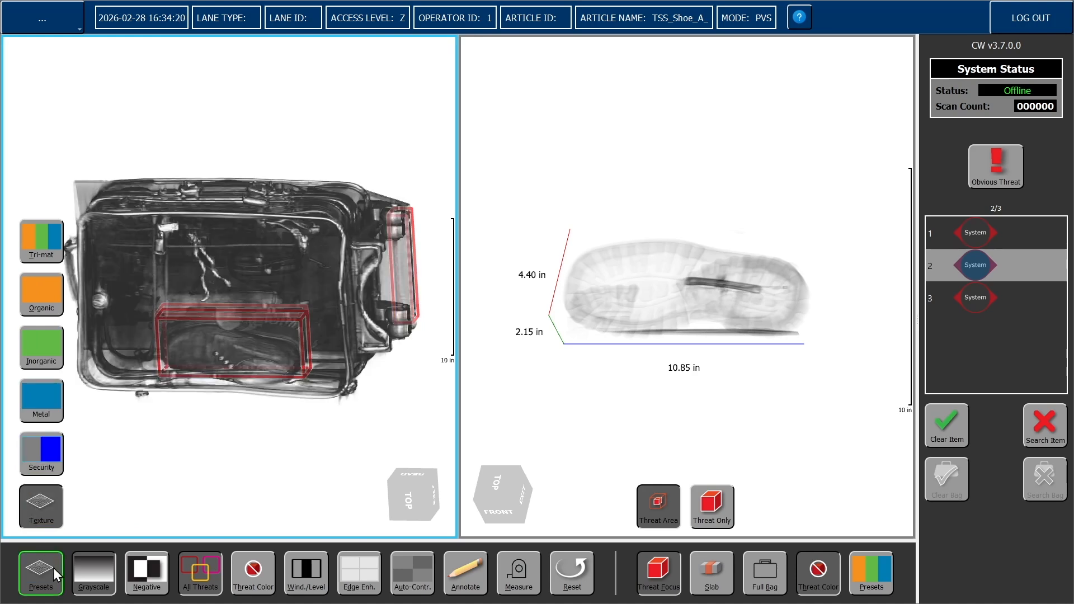
Turn on Negative and view the grayscale bag with each preset from Tri-mat through Texture
{"action": "left_click", "coordinate": [146, 570]}
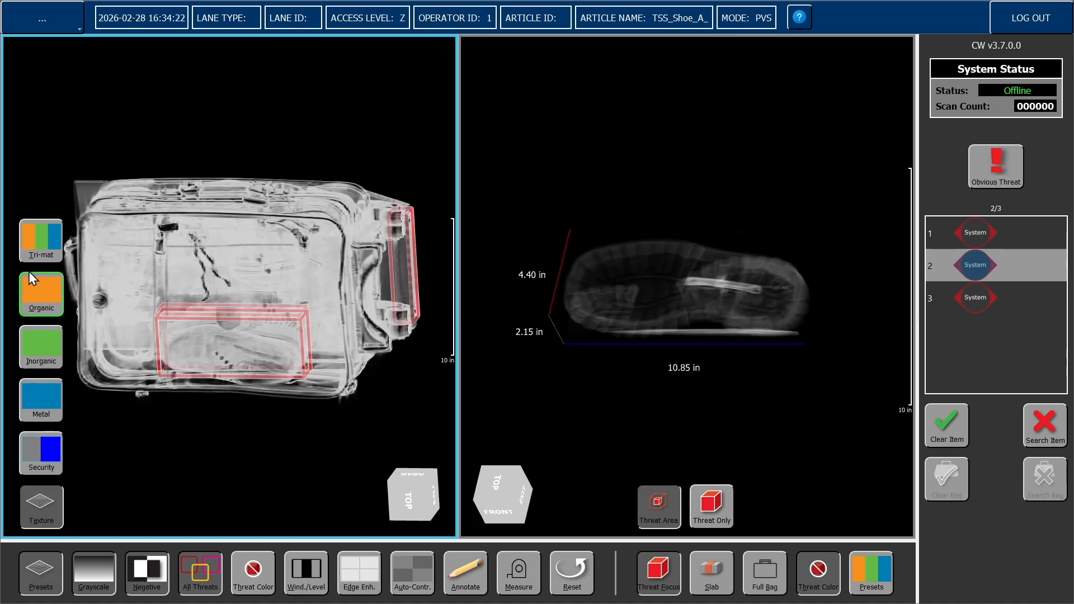
{"action": "left_click", "coordinate": [35, 257]}
{"action": "left_click", "coordinate": [32, 298]}
{"action": "left_click", "coordinate": [25, 357]}
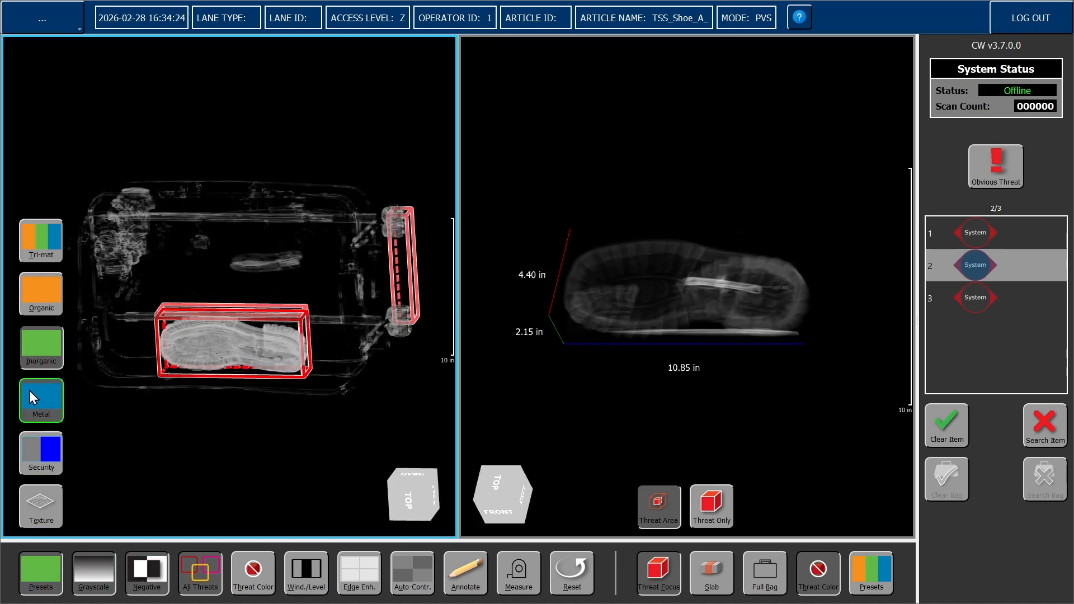
{"action": "left_click", "coordinate": [29, 390]}
{"action": "left_click", "coordinate": [37, 455]}
{"action": "left_click", "coordinate": [35, 505]}
Turn off Grayscale and Negative, and restore the Tri-mat preset in the full bag view
{"action": "left_click", "coordinate": [93, 584]}
{"action": "left_click", "coordinate": [147, 570]}
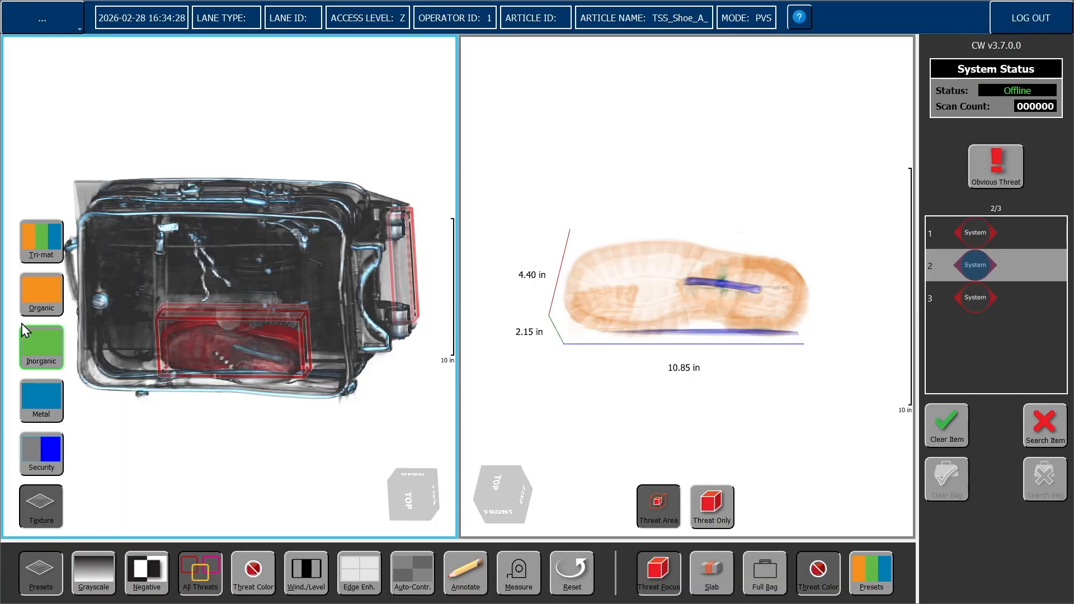
{"action": "left_click", "coordinate": [34, 256]}
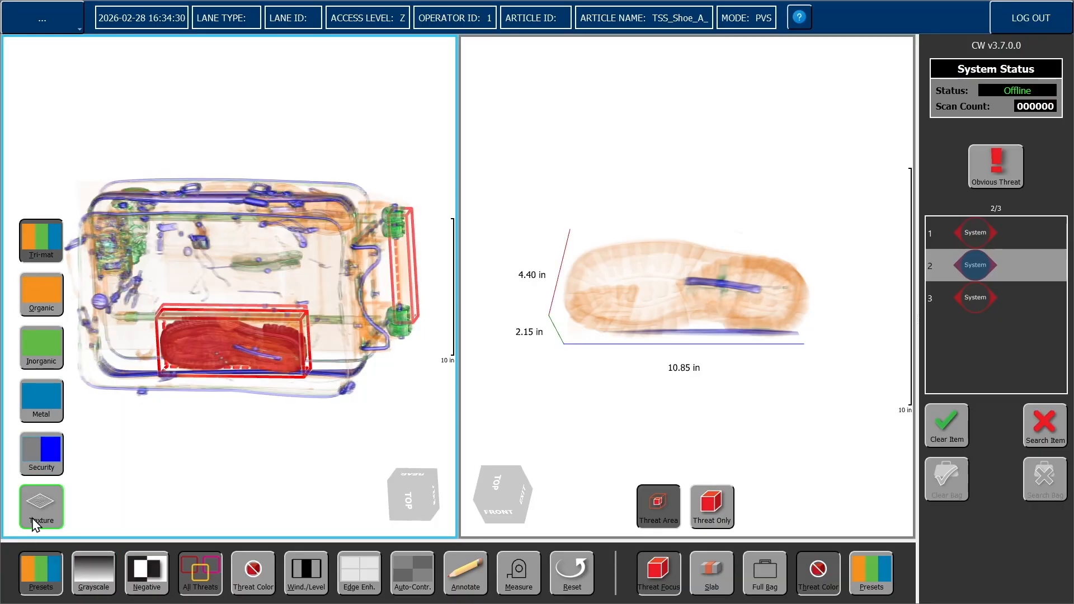
{"action": "left_click", "coordinate": [37, 561]}
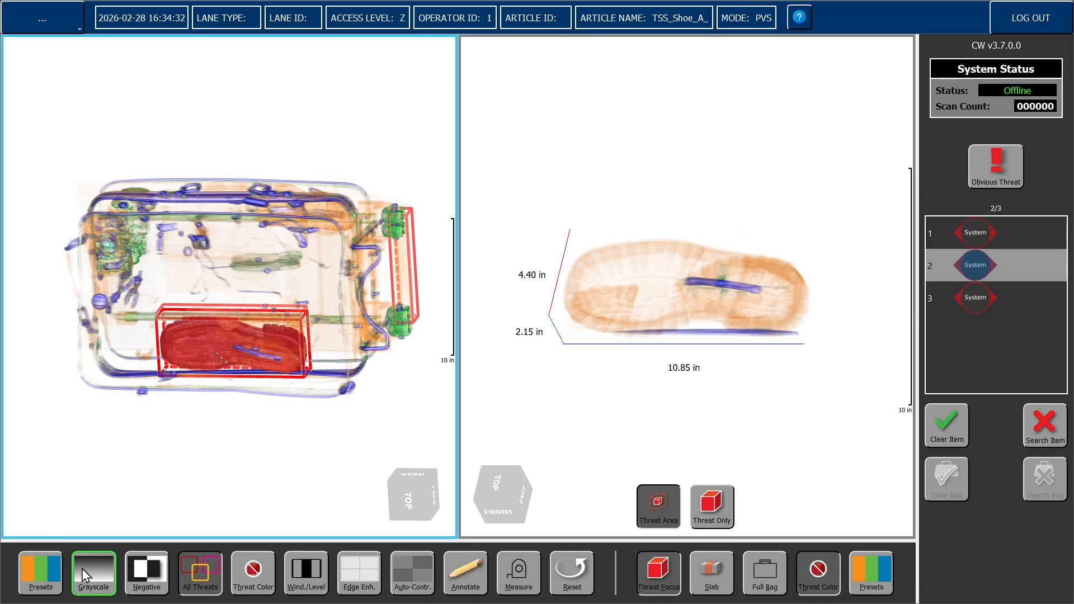
Apply the Texture preset to the isolated threat view and rotate the shoe to examine it
{"action": "left_click", "coordinate": [887, 576]}
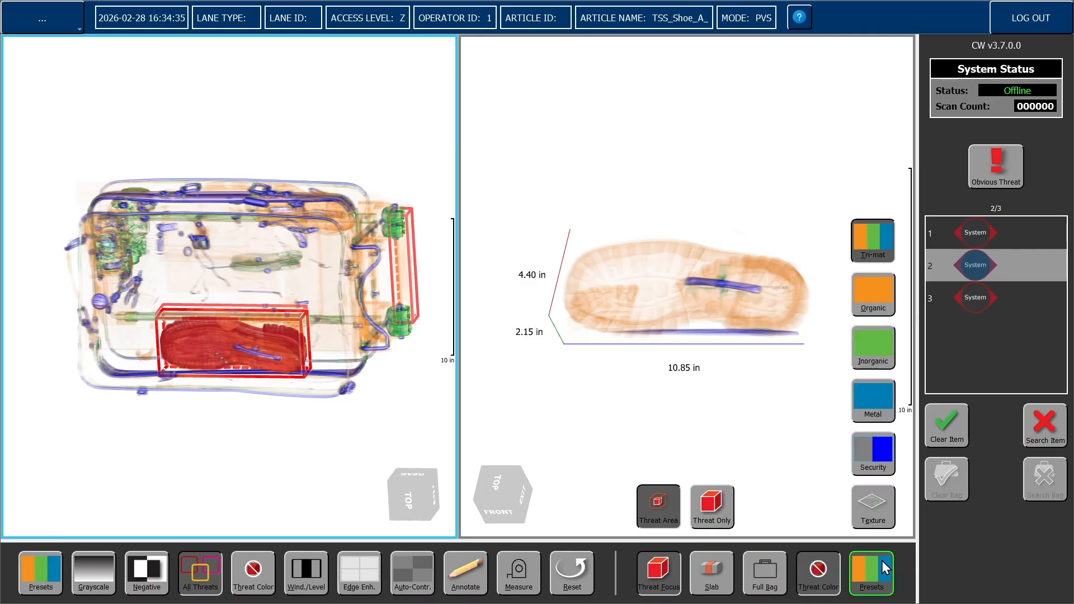
{"action": "left_click", "coordinate": [864, 510]}
{"action": "left_click_drag", "start_coordinate": [739, 373], "coordinate": [520, 186]}
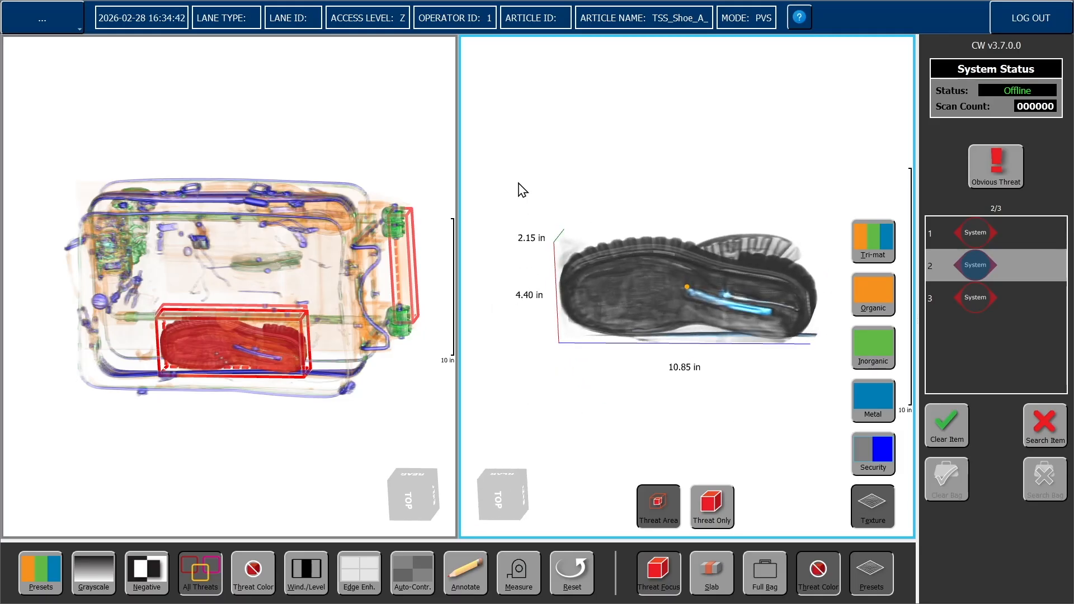
{"action": "left_click", "coordinate": [869, 586]}
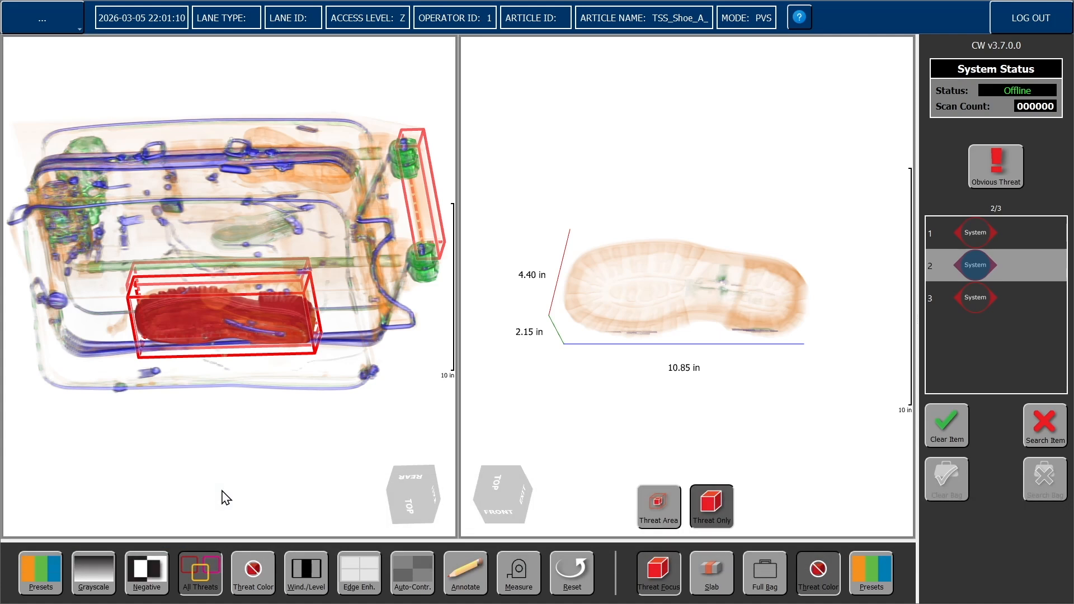
Select item 1 and the shoe in the bag image, and toggle the All Threats boxes off and on
{"action": "left_click", "coordinate": [437, 233]}
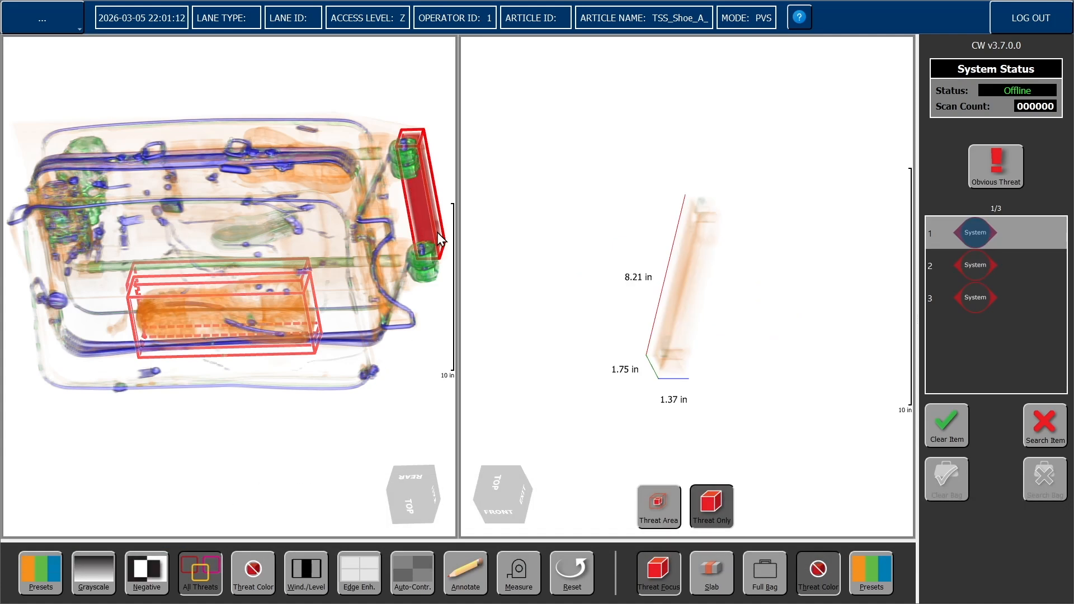
{"action": "left_click", "coordinate": [270, 328]}
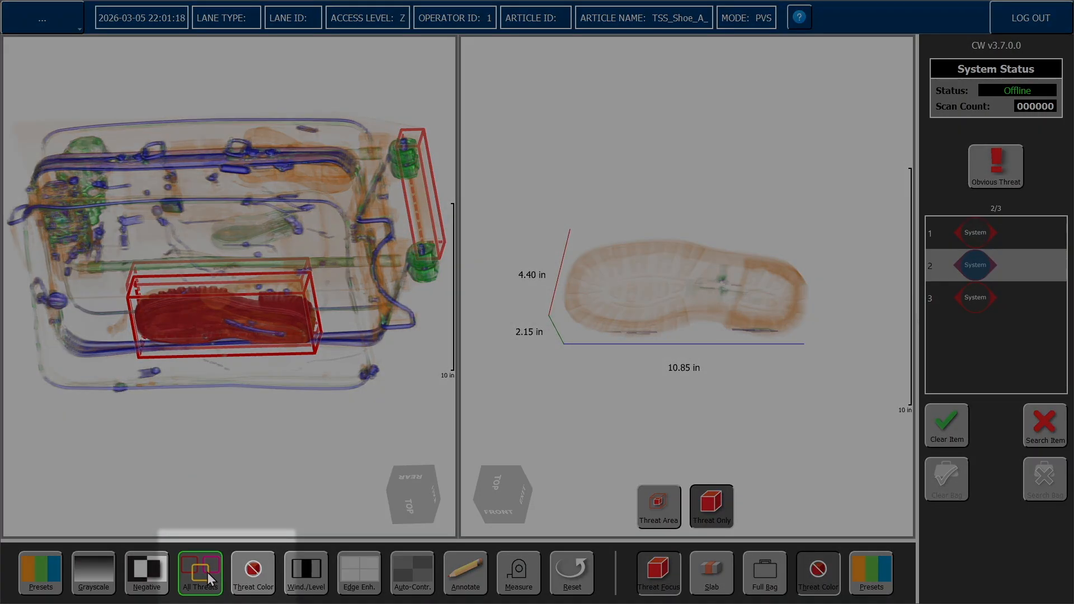
{"action": "left_click", "coordinate": [210, 588]}
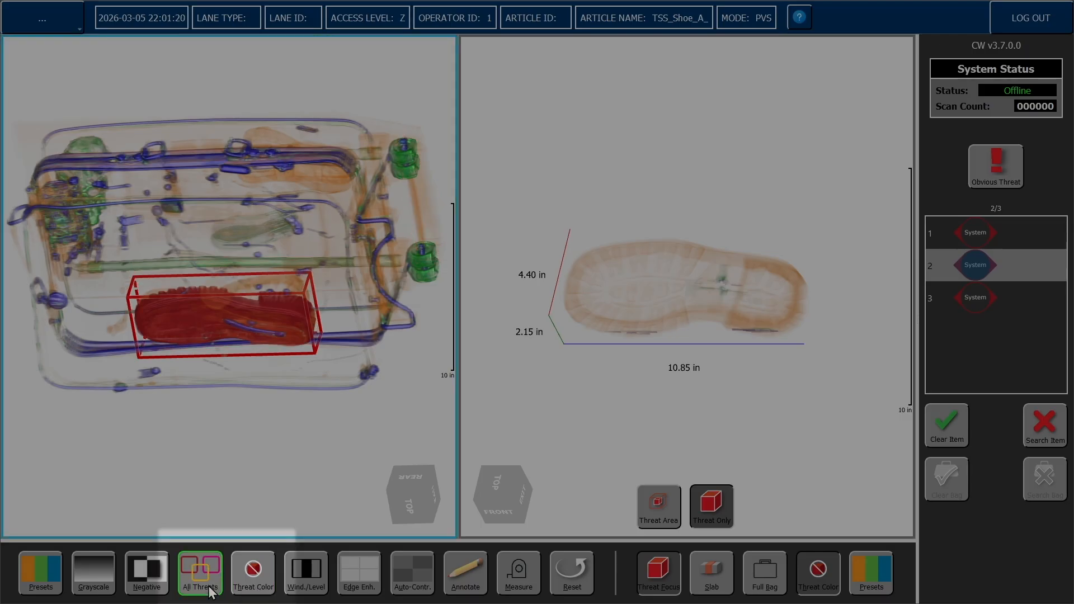
{"action": "left_click", "coordinate": [209, 587]}
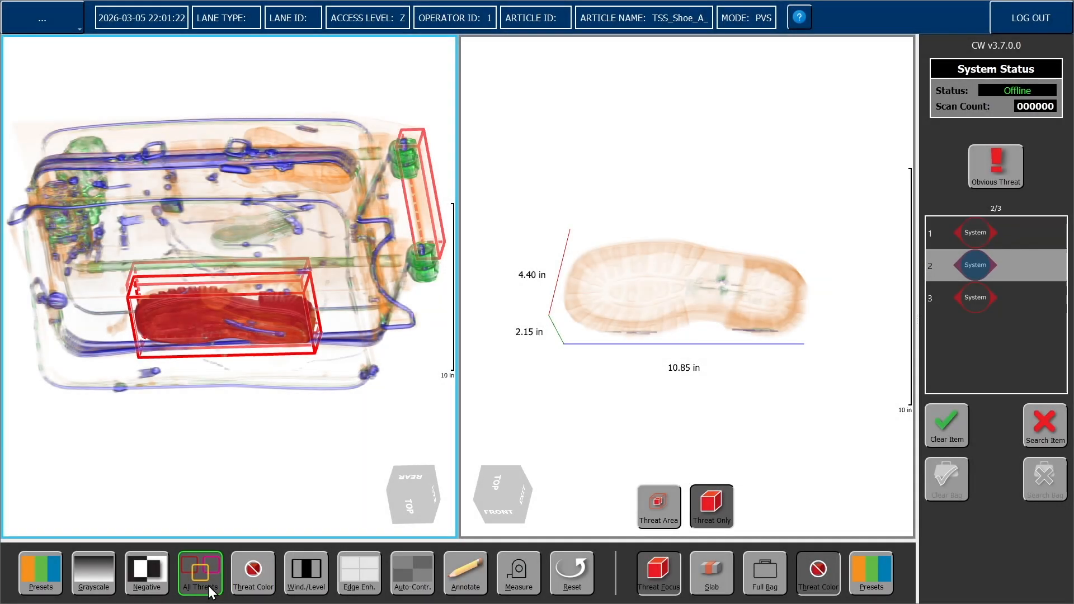
Toggle the All Threats boxes again, and turn the shoe's Threat Color highlight off and back on in the full bag view
{"action": "left_click", "coordinate": [209, 586]}
{"action": "left_click", "coordinate": [210, 588]}
{"action": "left_click", "coordinate": [262, 585]}
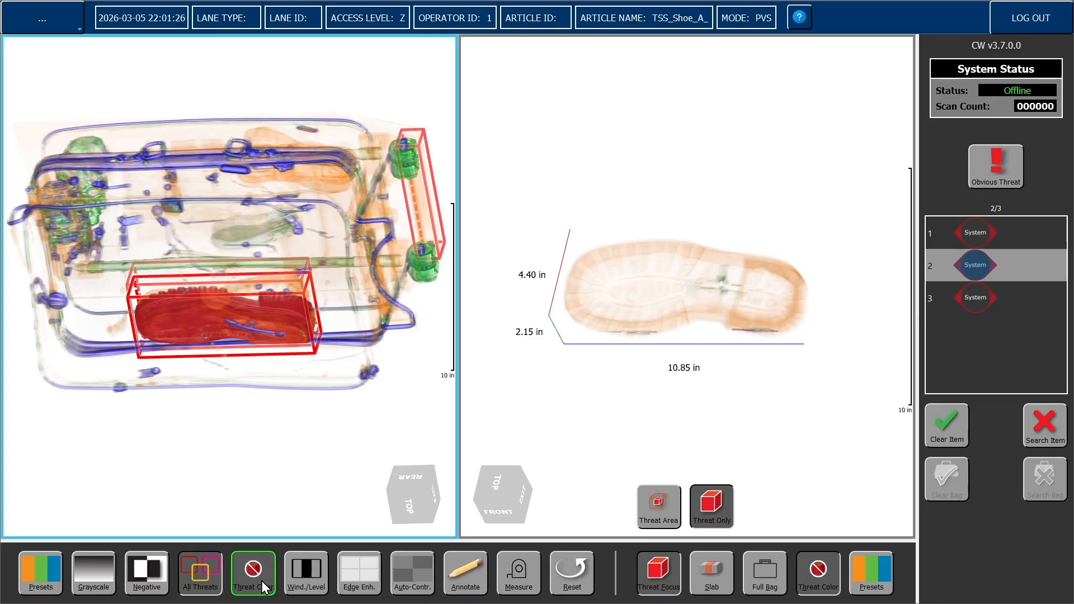
{"action": "left_click", "coordinate": [262, 585]}
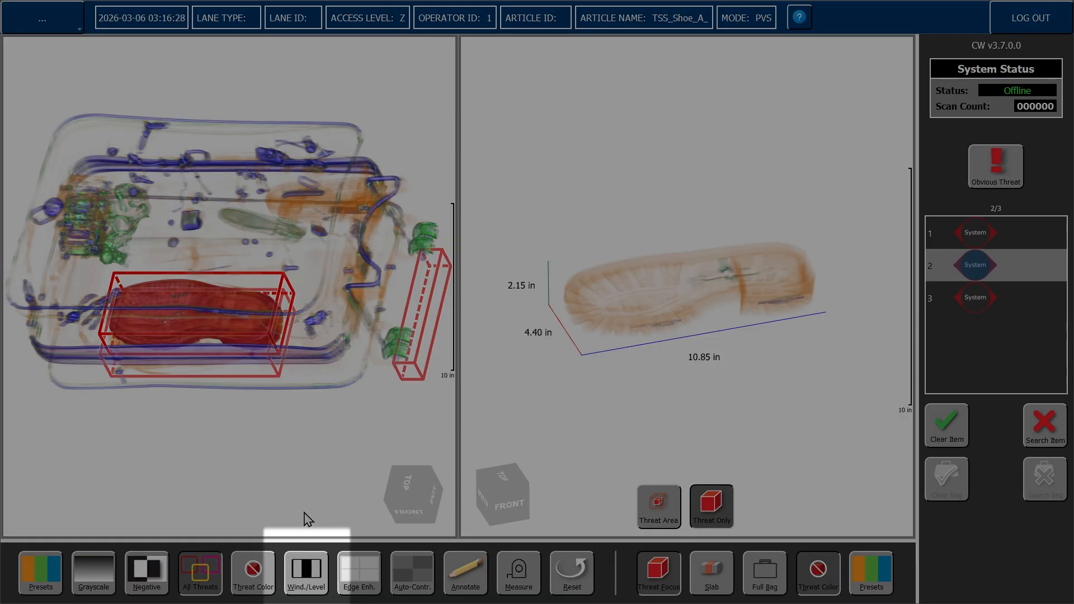
Open the Window/Level controls for the bag image, try the Density adjustment, lower Window slightly and raise Level to near its maximum
{"action": "left_click", "coordinate": [316, 569]}
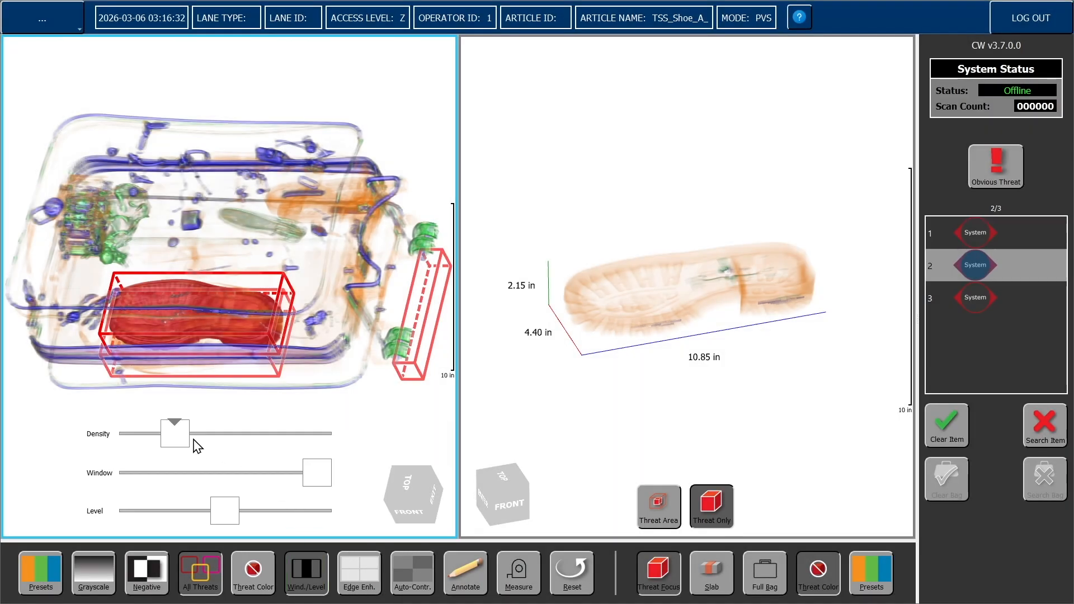
{"action": "mouse_move", "coordinate": [169, 442]}
{"action": "left_mouse_down"}
{"action": "mouse_move", "coordinate": [107, 443]}
{"action": "mouse_move", "coordinate": [307, 436]}
{"action": "mouse_move", "coordinate": [173, 436]}
{"action": "left_mouse_up"}
{"action": "mouse_move", "coordinate": [313, 477]}
{"action": "left_mouse_down"}
{"action": "mouse_move", "coordinate": [132, 472]}
{"action": "mouse_move", "coordinate": [297, 479]}
{"action": "left_mouse_up"}
{"action": "left_click_drag", "start_coordinate": [224, 510], "coordinate": [318, 520]}
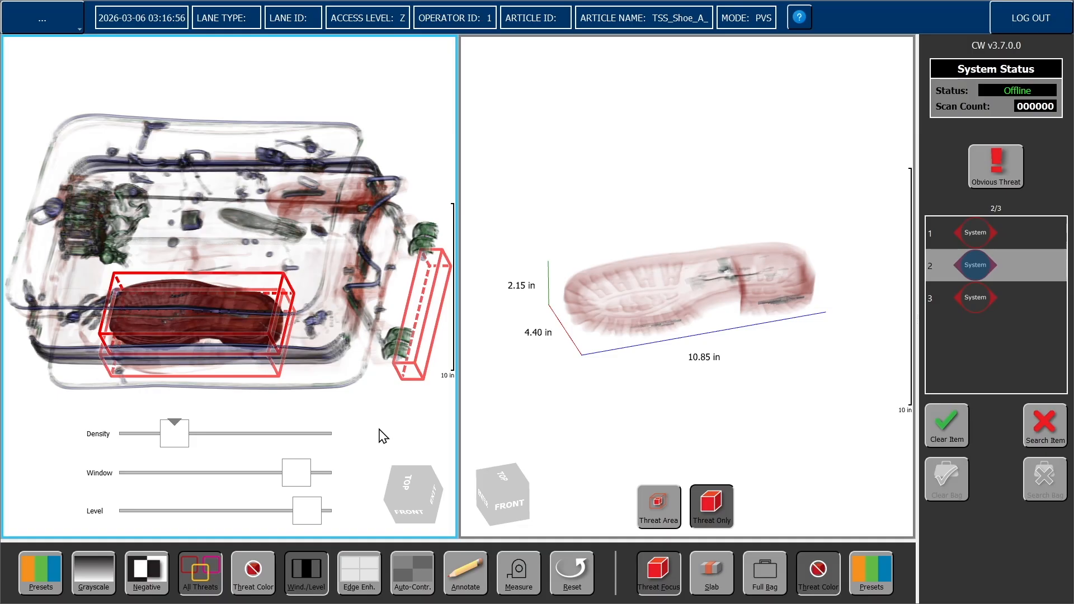
{"action": "mouse_move", "coordinate": [379, 434]}
{"action": "left_mouse_down"}
{"action": "mouse_move", "coordinate": [386, 391]}
{"action": "mouse_move", "coordinate": [385, 475]}
{"action": "mouse_move", "coordinate": [384, 419]}
{"action": "mouse_move", "coordinate": [350, 425]}
{"action": "mouse_move", "coordinate": [424, 427]}
{"action": "mouse_move", "coordinate": [392, 426]}
{"action": "left_mouse_up"}
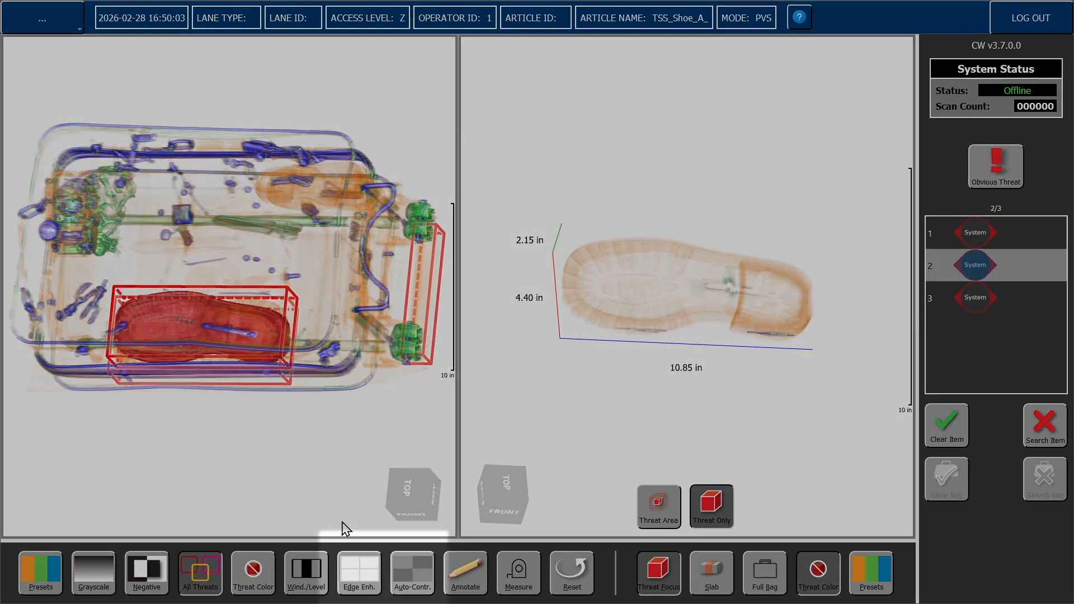
View the bag with Edge Enhancement and Auto-Contrast separately and combined, and turn both off
{"action": "left_click", "coordinate": [361, 570]}
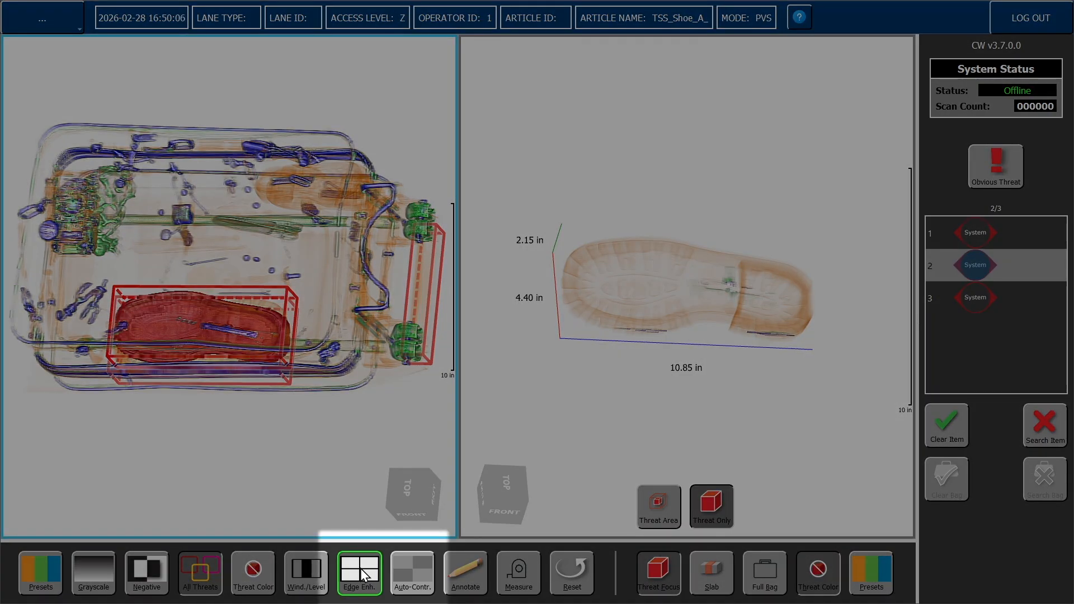
{"action": "left_click", "coordinate": [361, 569]}
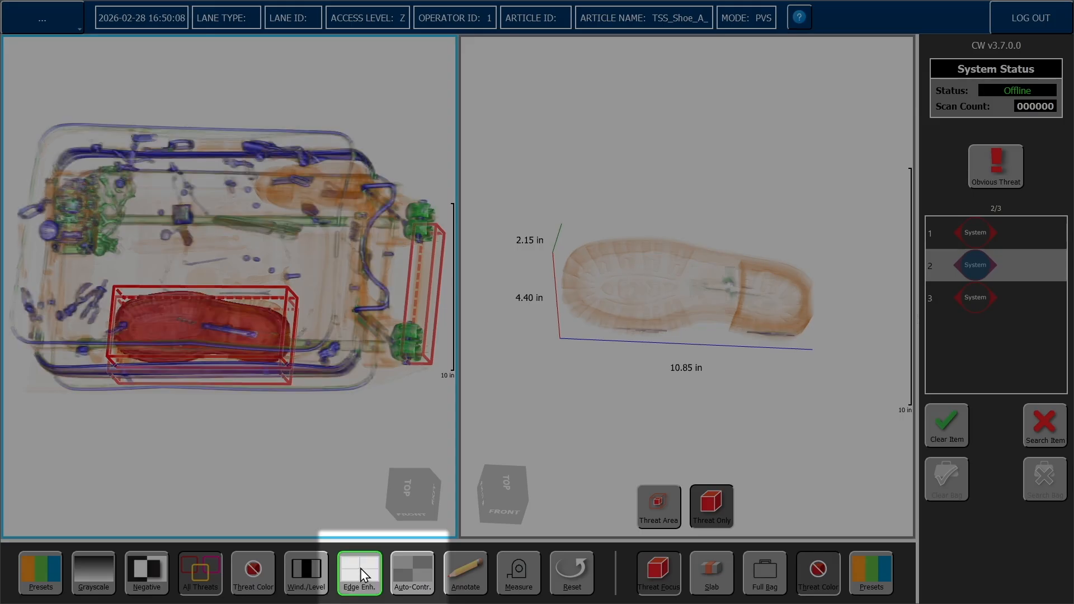
{"action": "left_click", "coordinate": [394, 576]}
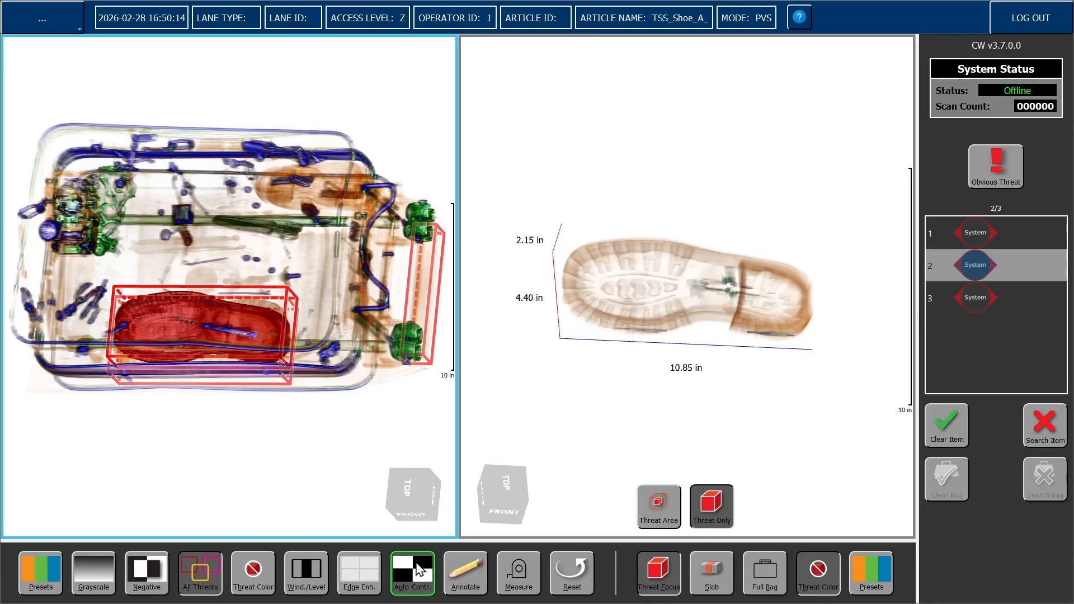
{"action": "left_click", "coordinate": [417, 566]}
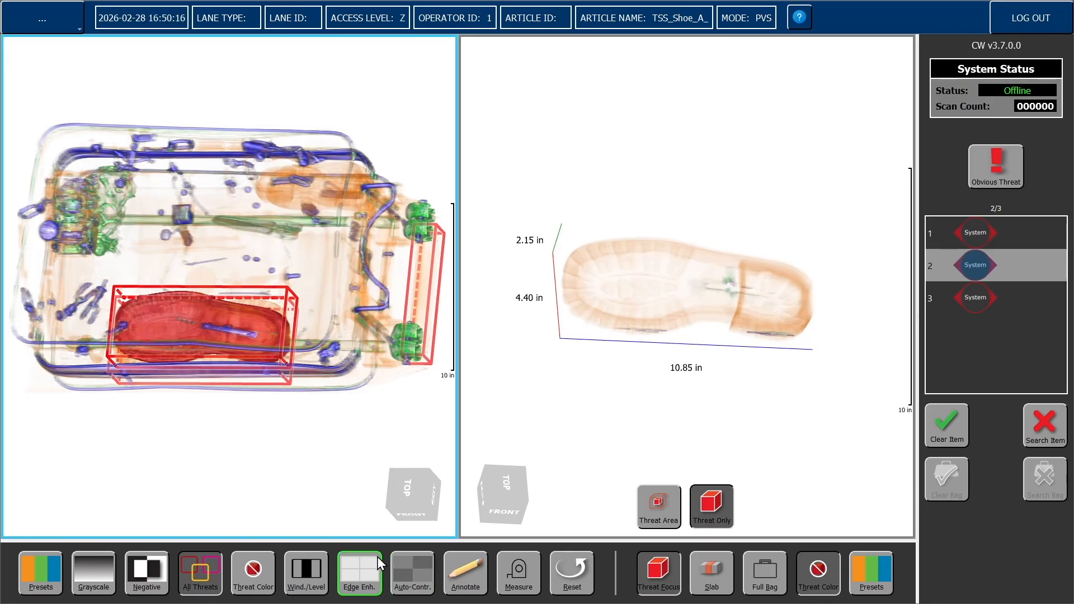
{"action": "left_click", "coordinate": [410, 560]}
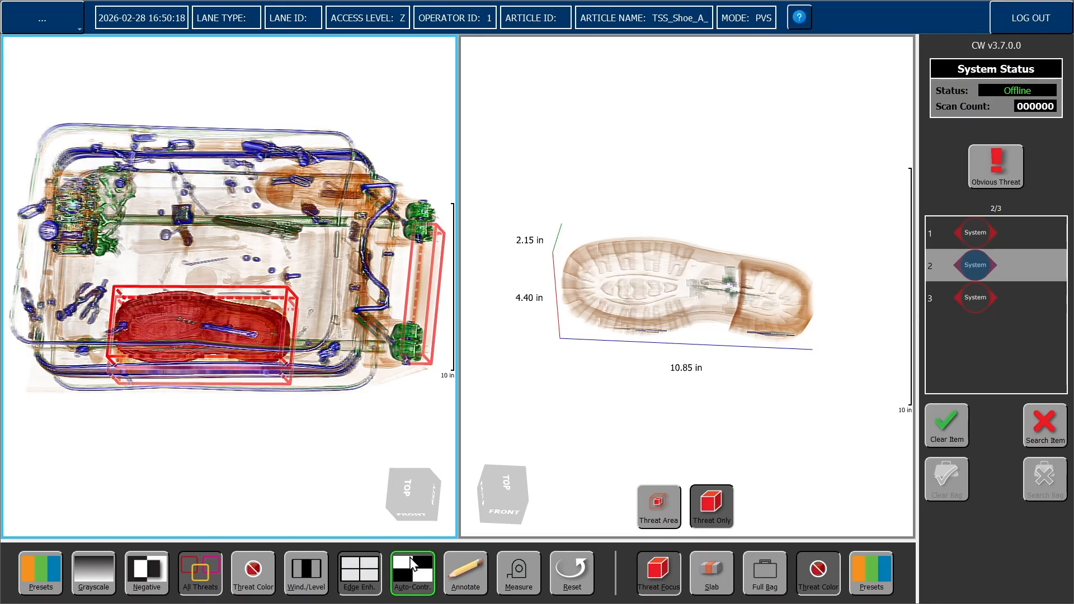
{"action": "left_click", "coordinate": [374, 566]}
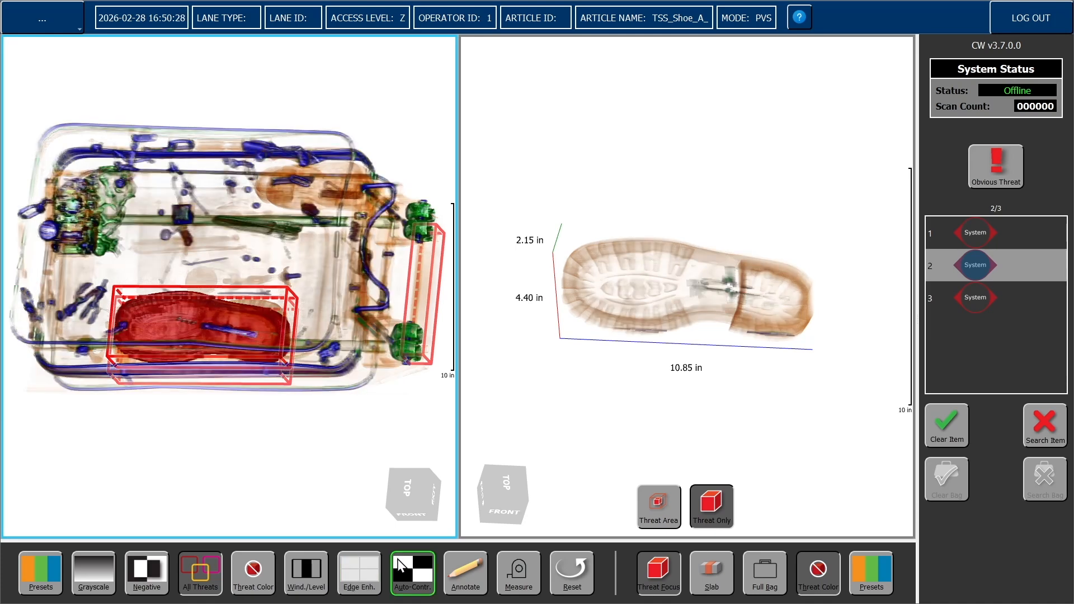
{"action": "left_click", "coordinate": [411, 566]}
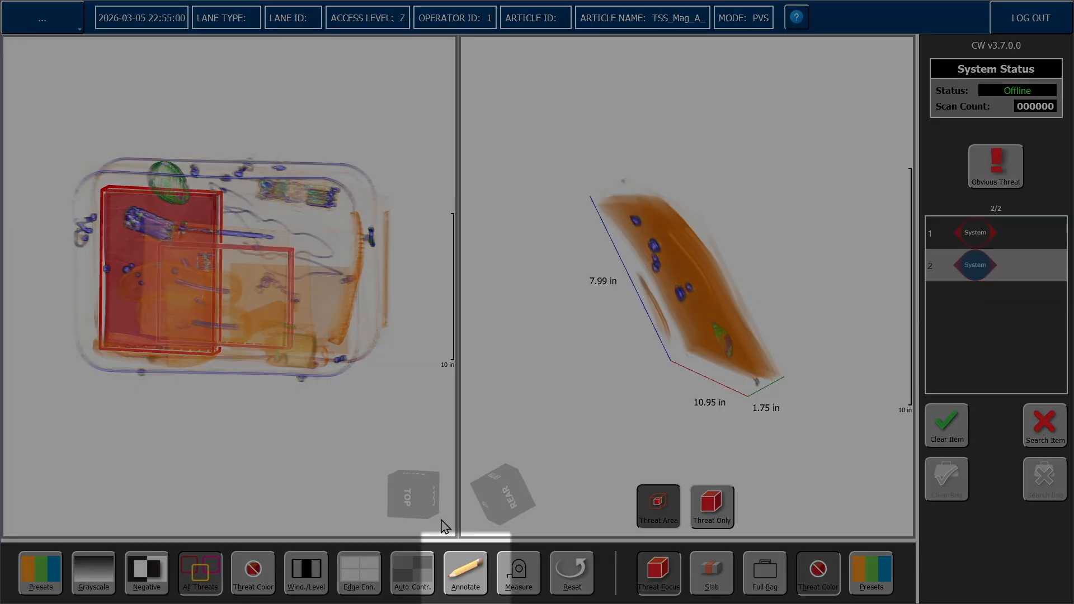
Annotate the curved orange item at the bag's end and resize its box to about 9.75 × 4.55 × 2.85 in, checking the box options
{"action": "left_click", "coordinate": [459, 560]}
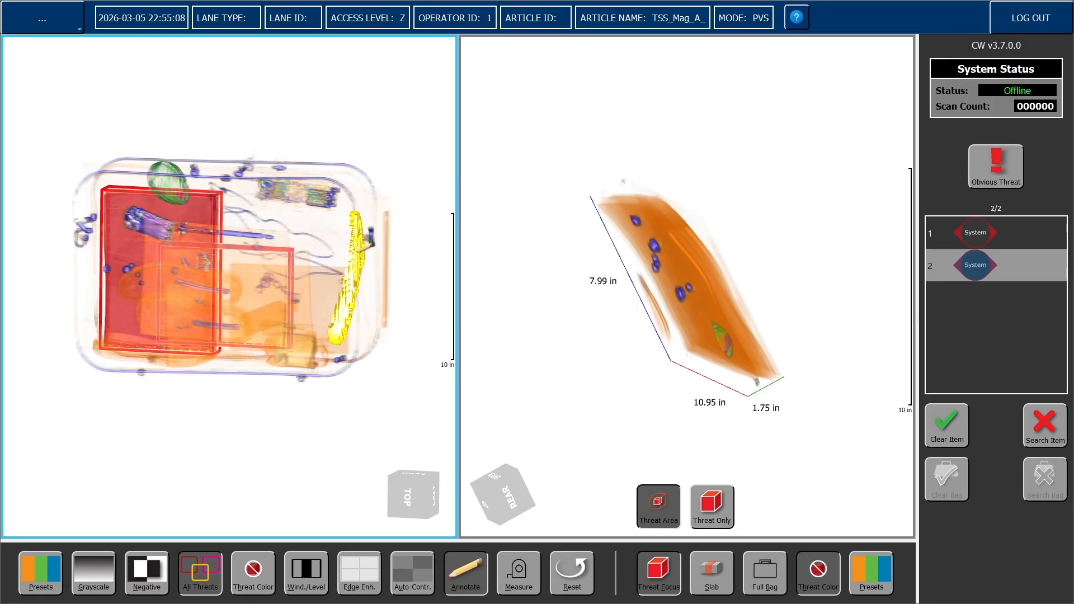
{"action": "left_click", "coordinate": [348, 277]}
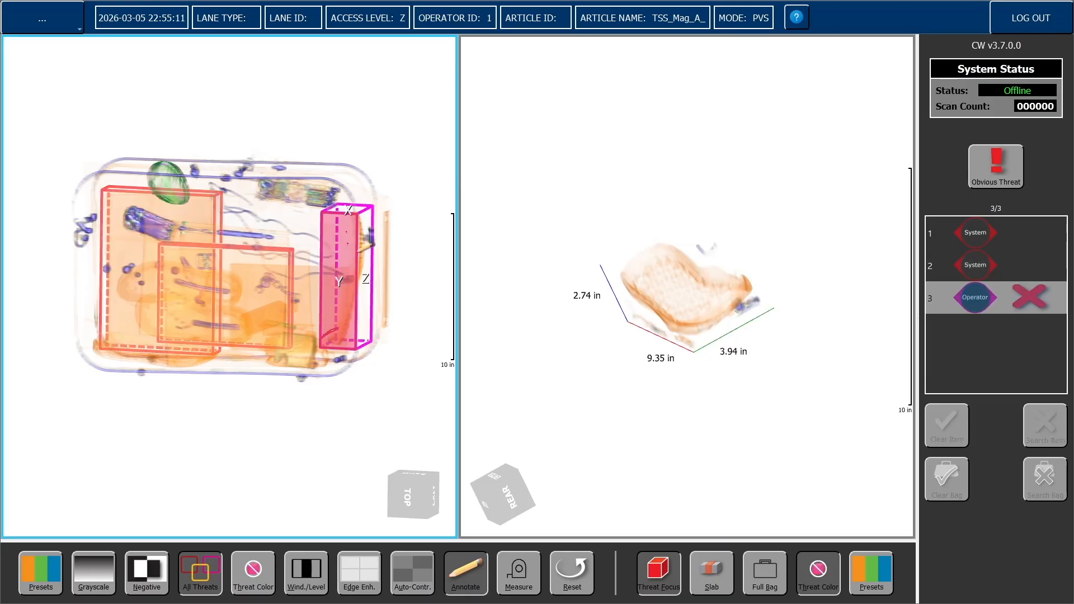
{"action": "left_click_drag", "start_coordinate": [347, 254], "coordinate": [339, 256]}
{"action": "left_click_drag", "start_coordinate": [347, 214], "coordinate": [362, 231]}
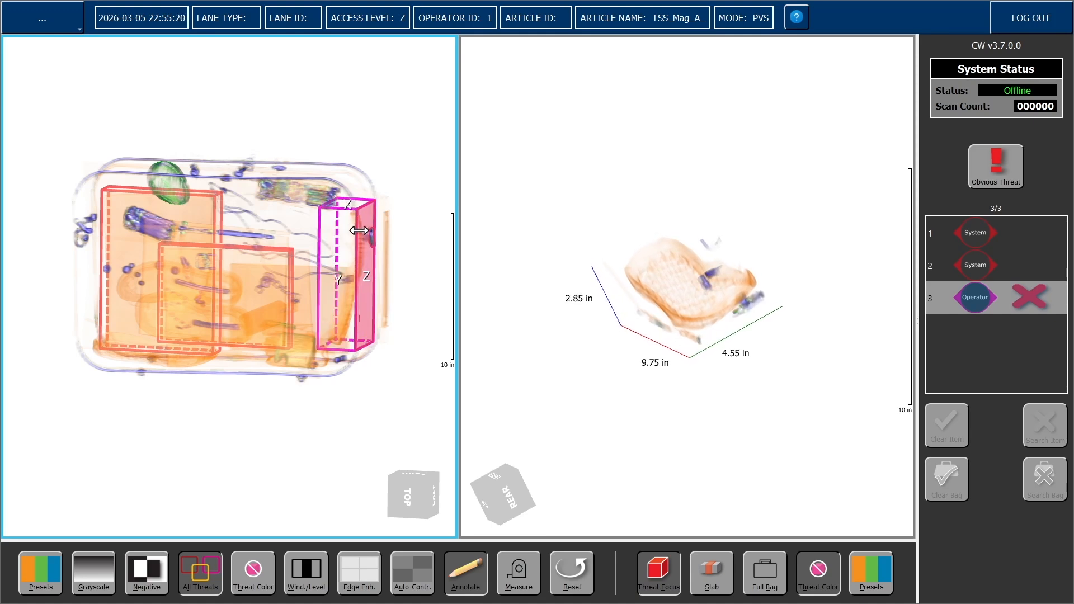
{"action": "right_click", "coordinate": [358, 231]}
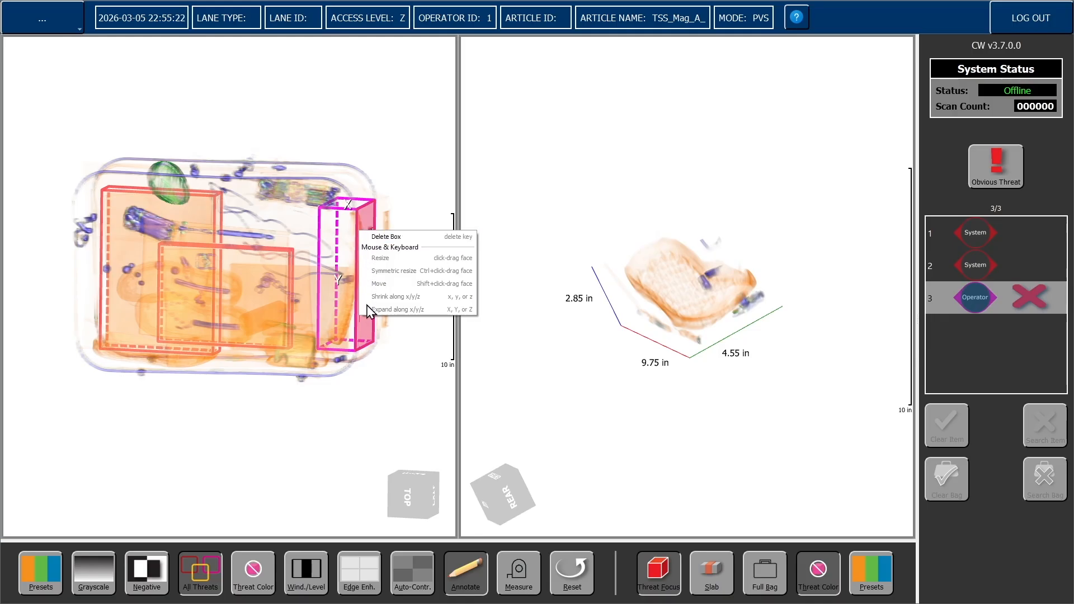
{"action": "left_click", "coordinate": [365, 217]}
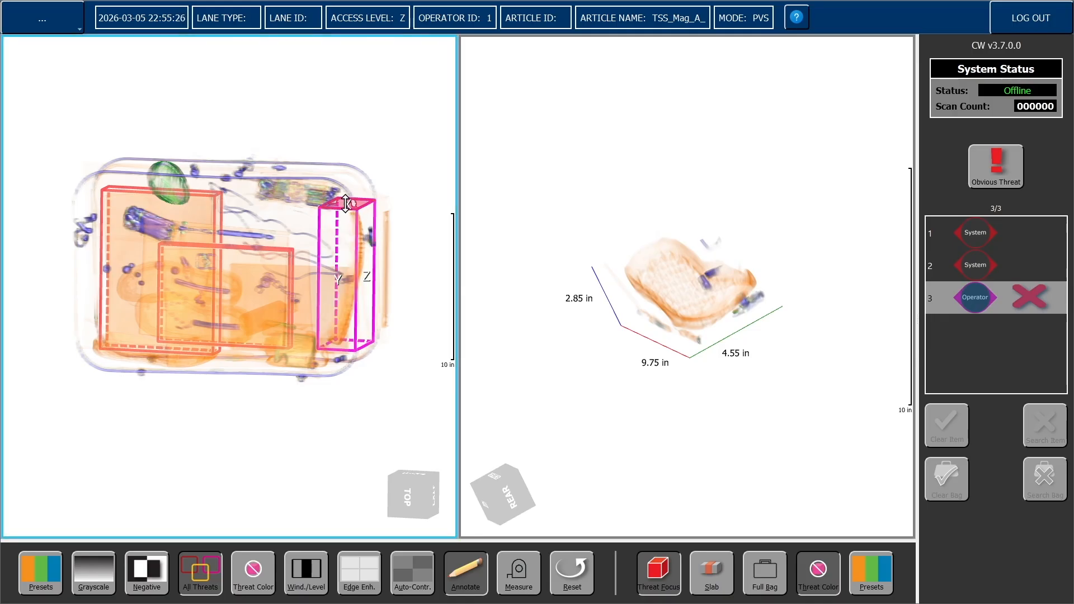
Enlarge the annotation box symmetrically to about 11.87 × 5.11 × 3.54 in and move it slightly along its length
{"action": "mouse_move", "coordinate": [346, 203]}
{"action": "left_mouse_down"}
{"action": "mouse_move", "coordinate": [346, 175]}
{"action": "mouse_move", "coordinate": [345, 188]}
{"action": "left_mouse_up"}
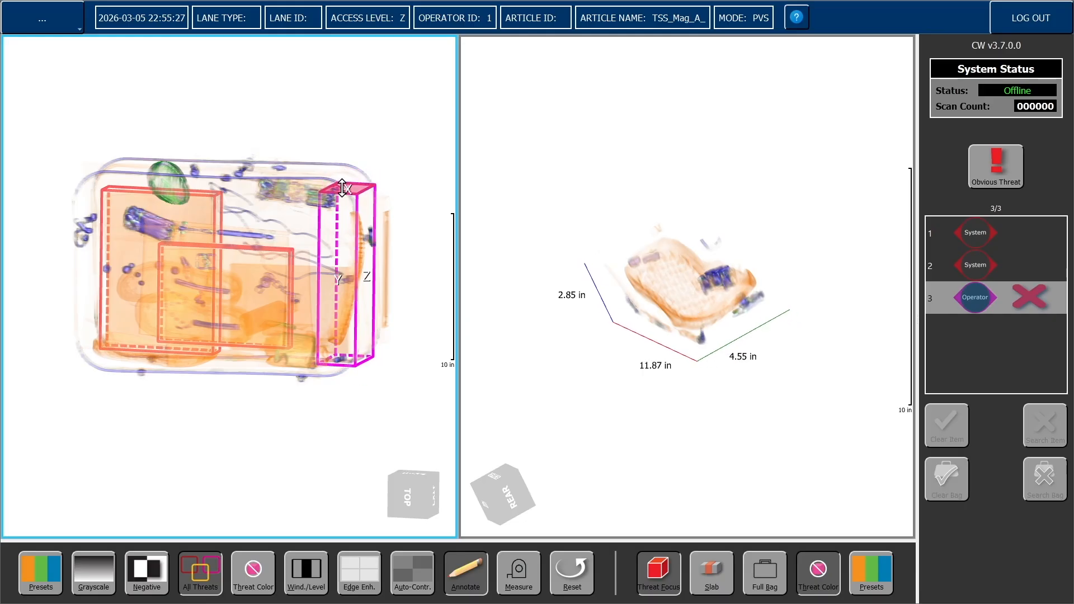
{"action": "left_click_drag", "start_coordinate": [340, 228], "coordinate": [366, 242]}
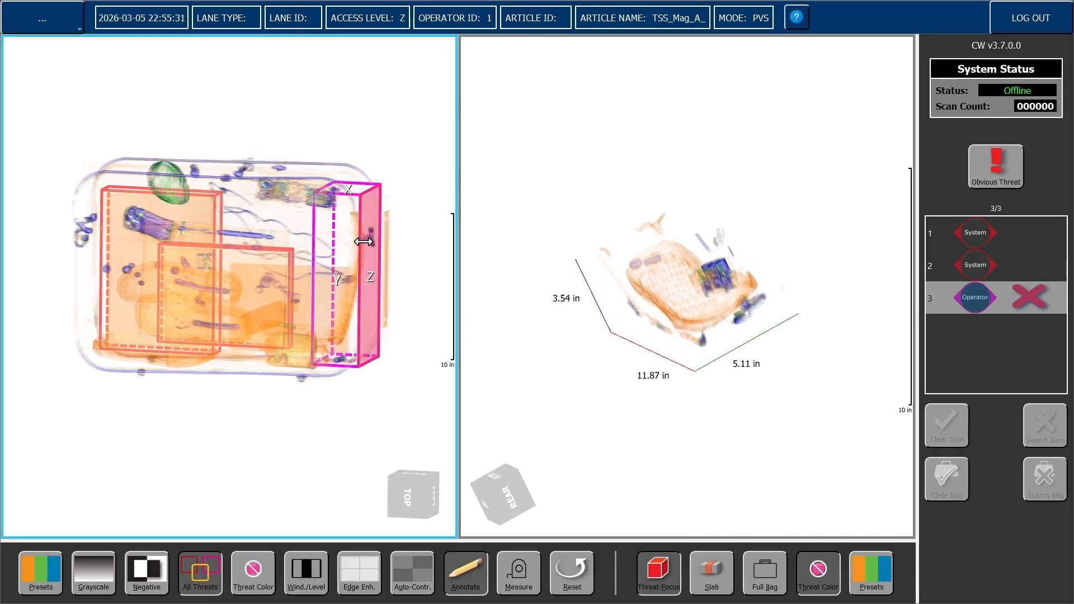
{"action": "mouse_move", "coordinate": [354, 189]}
{"action": "left_mouse_down"}
{"action": "mouse_move", "coordinate": [360, 130]}
{"action": "mouse_move", "coordinate": [351, 182]}
{"action": "left_mouse_up"}
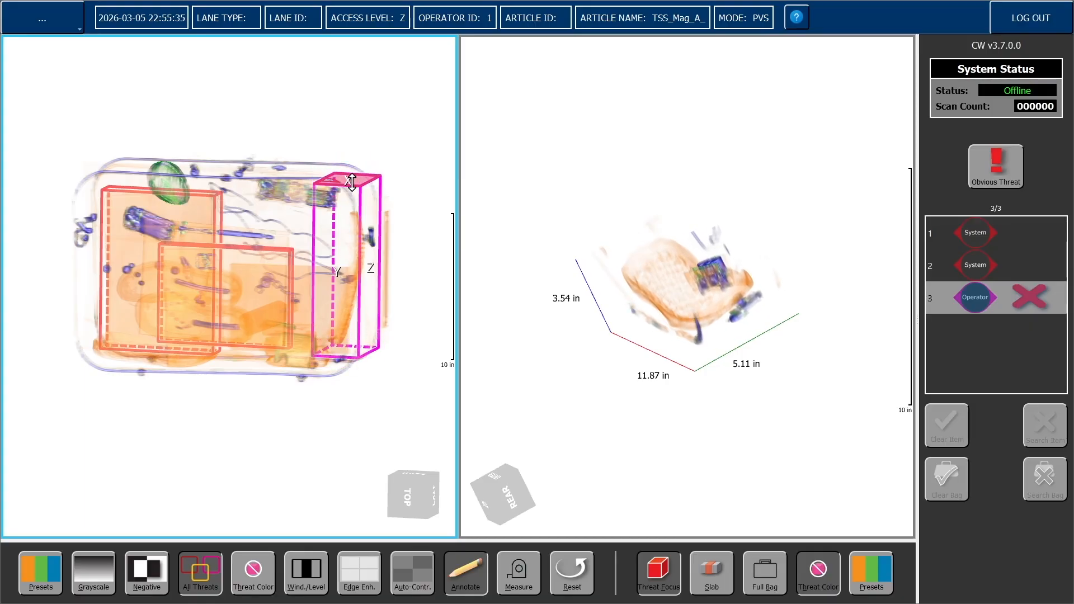
Shrink the annotation box along all three axes to about 9.10 × 3.14 × 2.28 in, and expand it to about 10.30 × 5.51 × 4.11 in
{"action": "scroll", "coordinate": [352, 183], "scroll_direction": "down", "scroll_amount": 8}
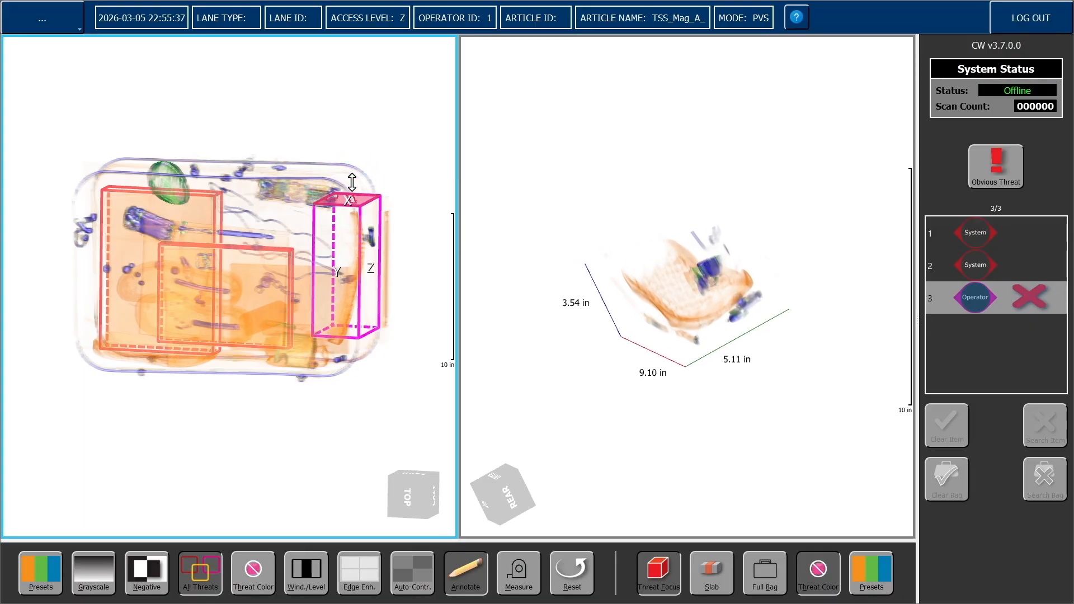
{"action": "scroll", "coordinate": [352, 182], "scroll_direction": "down", "scroll_amount": 4}
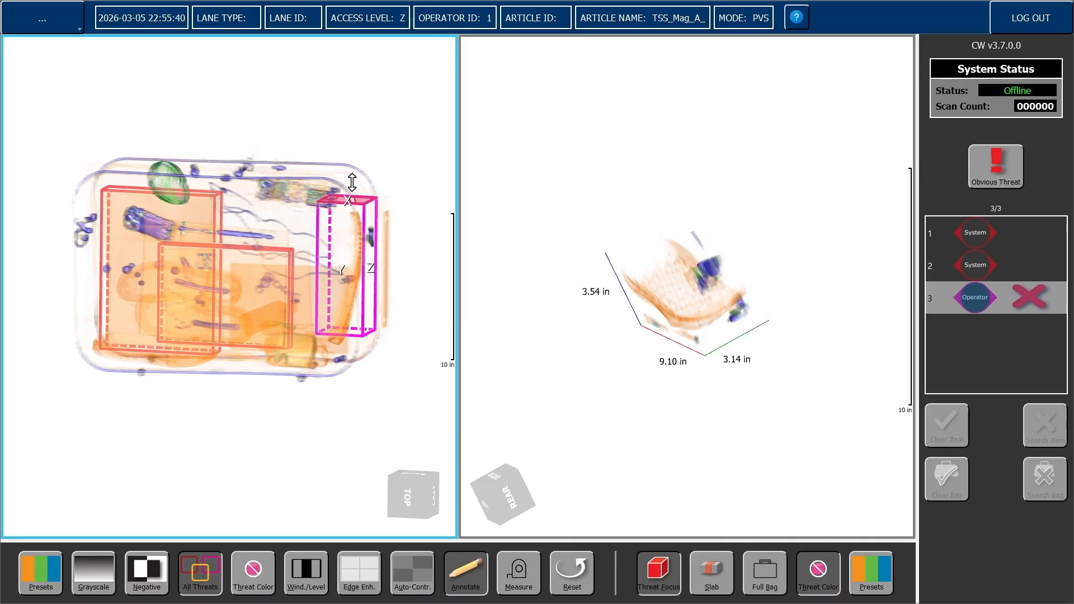
{"action": "scroll", "coordinate": [352, 182], "scroll_direction": "down", "scroll_amount": 4}
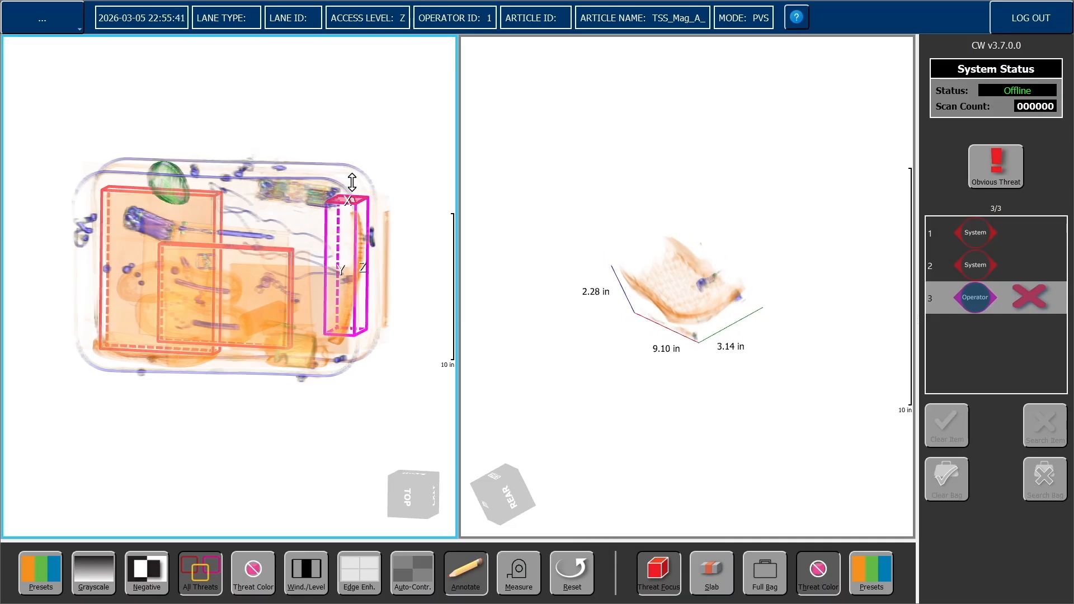
{"action": "scroll", "coordinate": [352, 182], "scroll_direction": "up", "scroll_amount": 3}
{"action": "scroll", "coordinate": [352, 183], "scroll_direction": "up", "scroll_amount": 6}
{"action": "scroll", "coordinate": [351, 182], "scroll_direction": "up", "scroll_amount": 6}
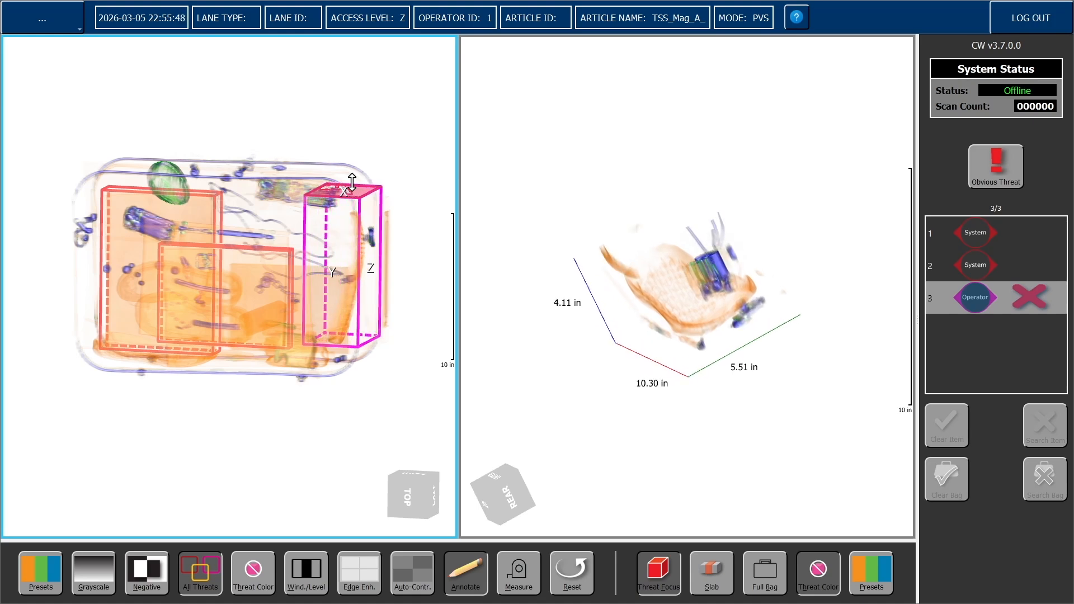
Rotate the annotated item in the threat view to examine it, and delete the operator's annotation box
{"action": "left_click_drag", "start_coordinate": [831, 249], "coordinate": [628, 435]}
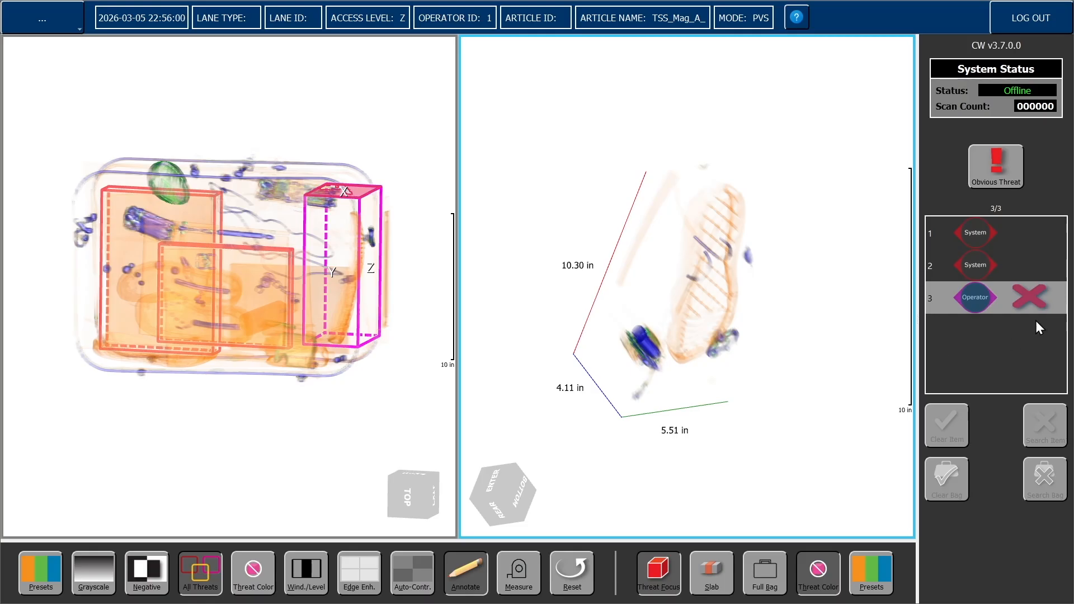
{"action": "right_click", "coordinate": [347, 221]}
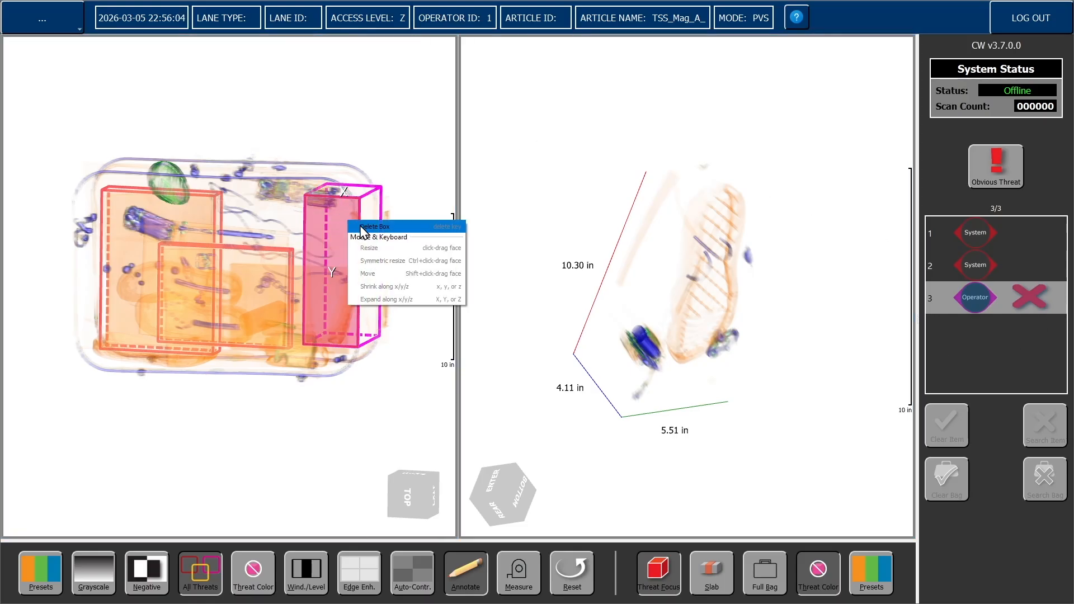
{"action": "left_click", "coordinate": [369, 227]}
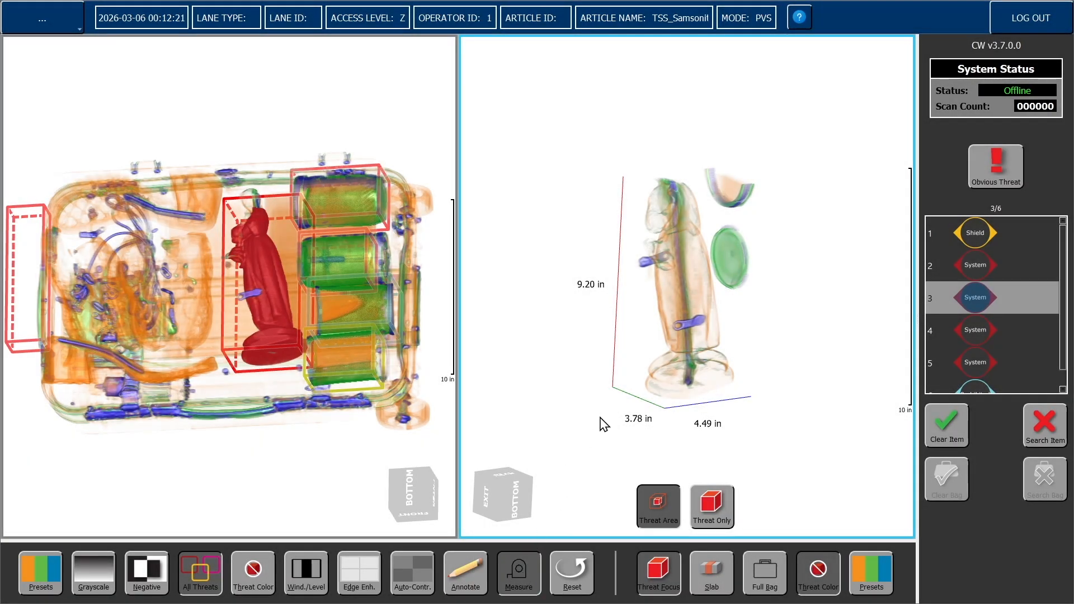
Measure the figurine's width across its body and further distances around its lower part in the threat view
{"action": "left_click_drag", "start_coordinate": [659, 306], "coordinate": [714, 301]}
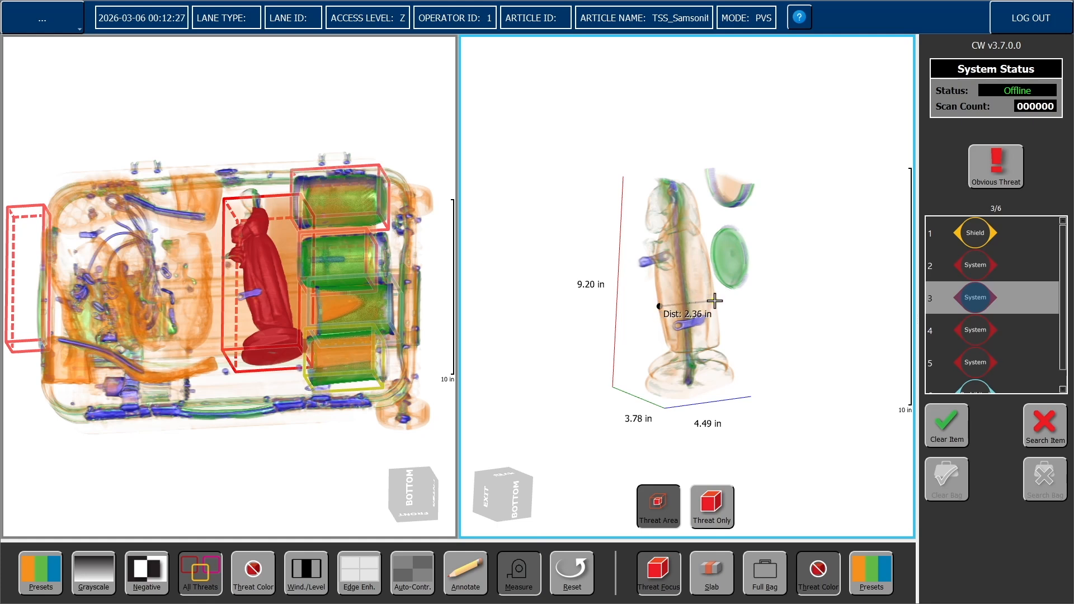
{"action": "left_click_drag", "start_coordinate": [764, 330], "coordinate": [736, 380]}
{"action": "left_click_drag", "start_coordinate": [659, 305], "coordinate": [648, 385]}
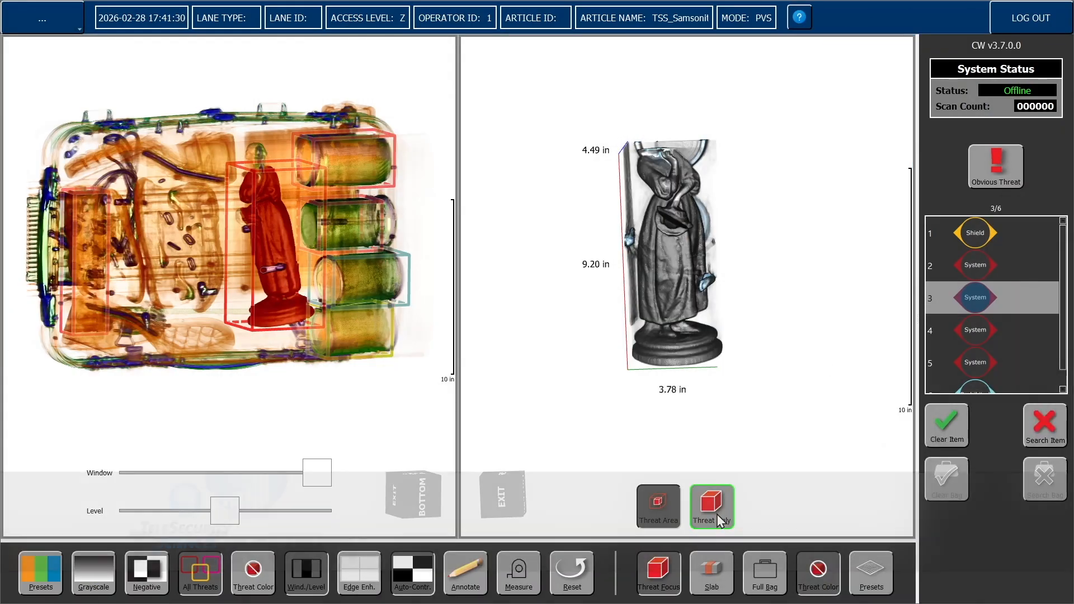
Compare the figurine in Threat Only and Threat Area display, rotating it to examine it, and reset the image views
{"action": "left_click", "coordinate": [711, 506]}
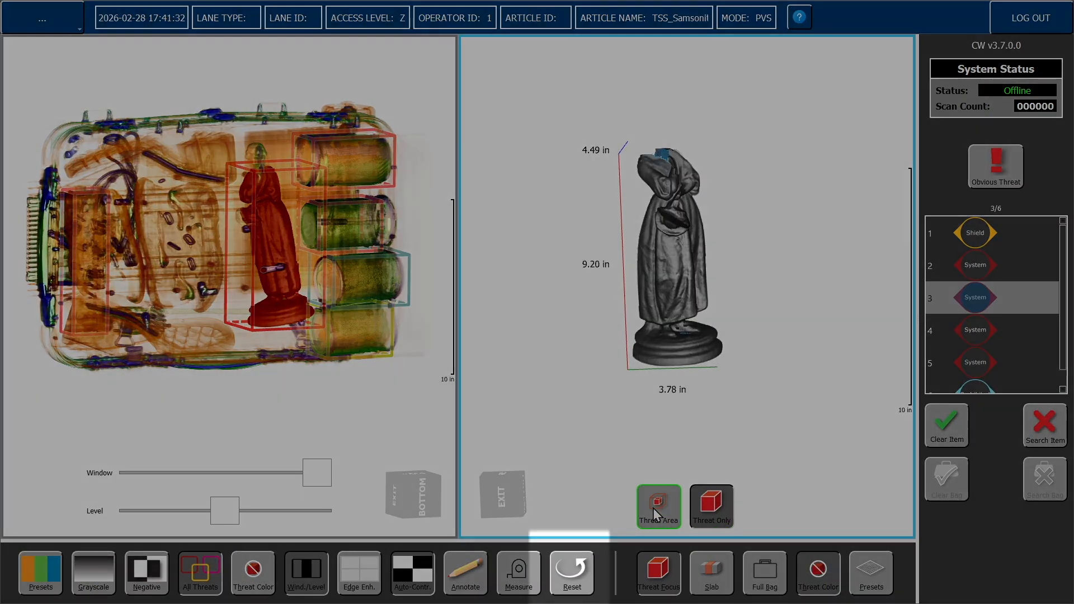
{"action": "left_click", "coordinate": [653, 508]}
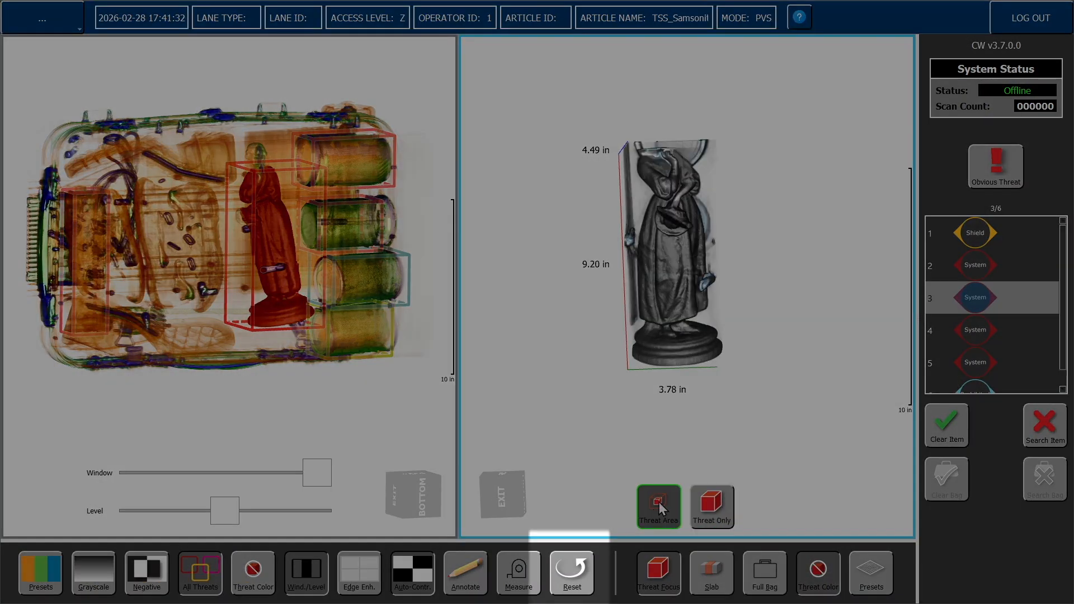
{"action": "left_click_drag", "start_coordinate": [798, 398], "coordinate": [688, 418]}
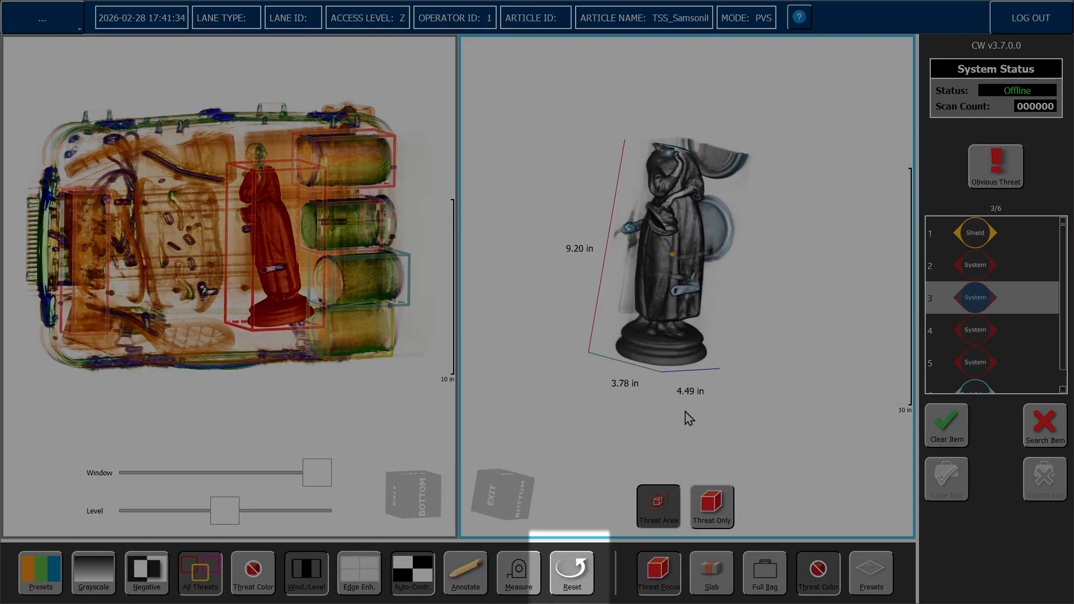
{"action": "left_click", "coordinate": [721, 500]}
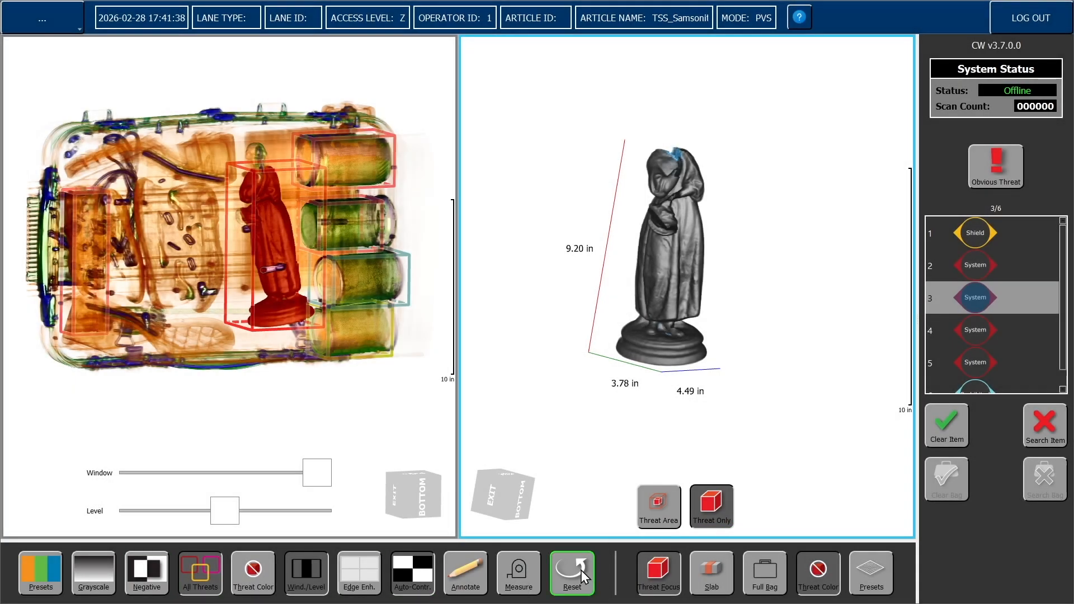
{"action": "left_click", "coordinate": [581, 570]}
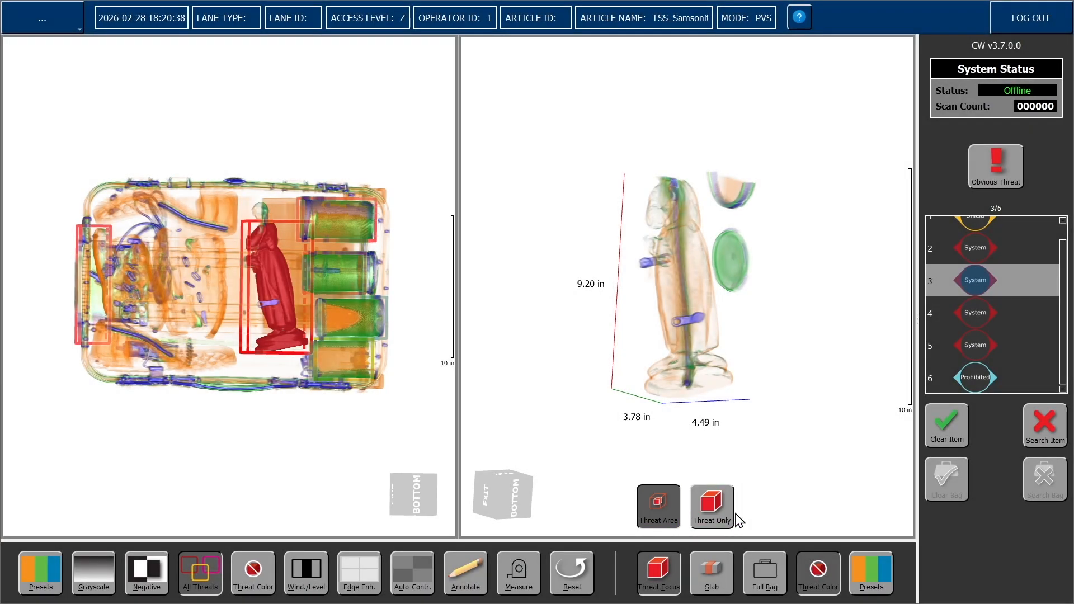
Isolate the selected figurine from its surroundings with the Threat Only display
{"action": "left_click", "coordinate": [726, 519]}
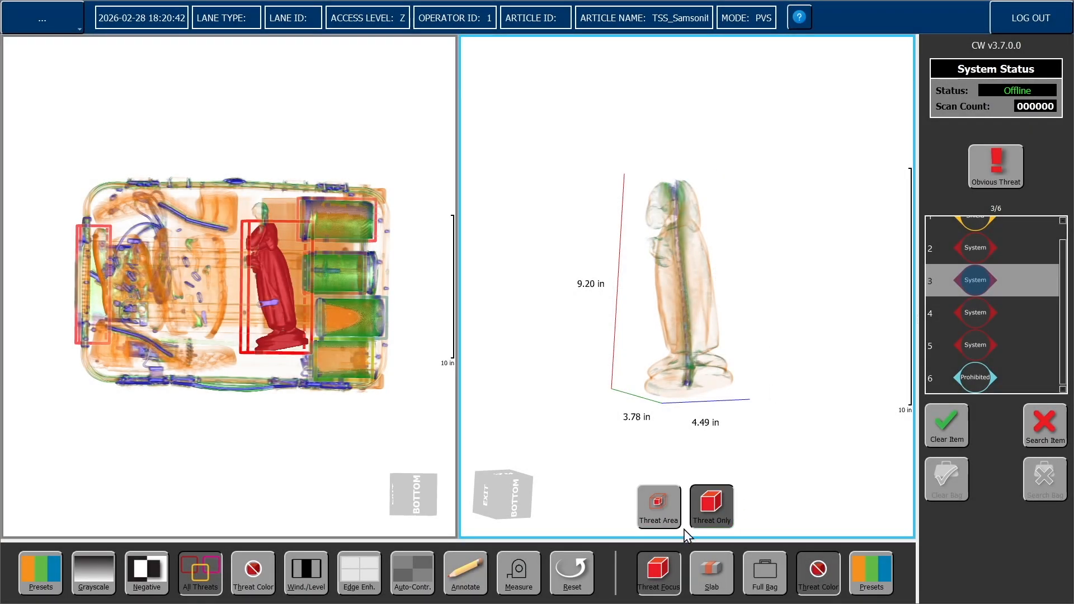
Show the figurine in Threat Area display, then select system threat 5 and compare its Threat Only and Threat Area displays
{"action": "left_click", "coordinate": [662, 521]}
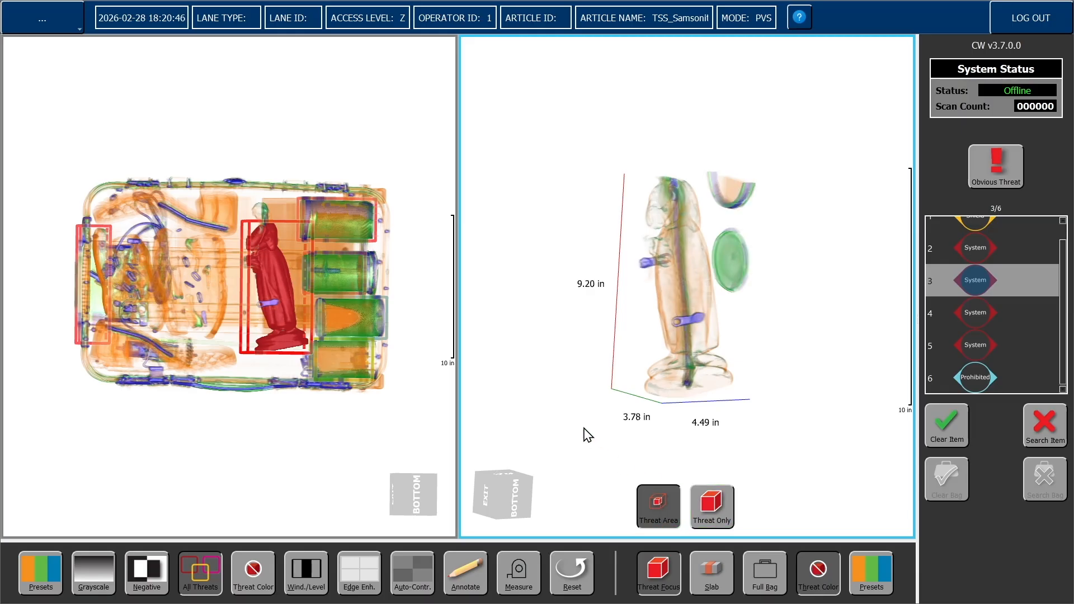
{"action": "left_click", "coordinate": [353, 267]}
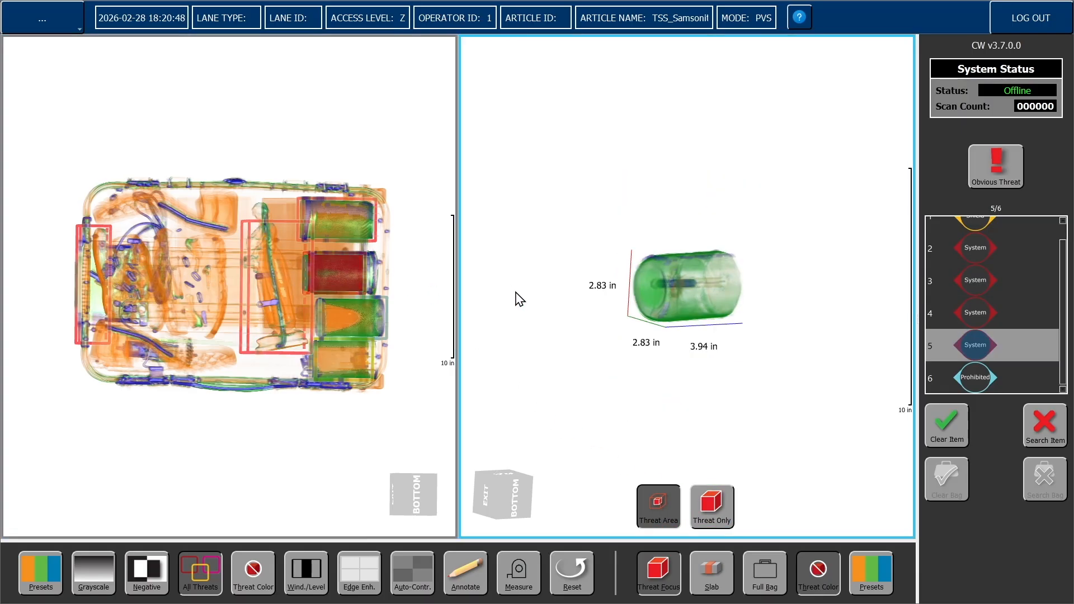
{"action": "left_click", "coordinate": [718, 506]}
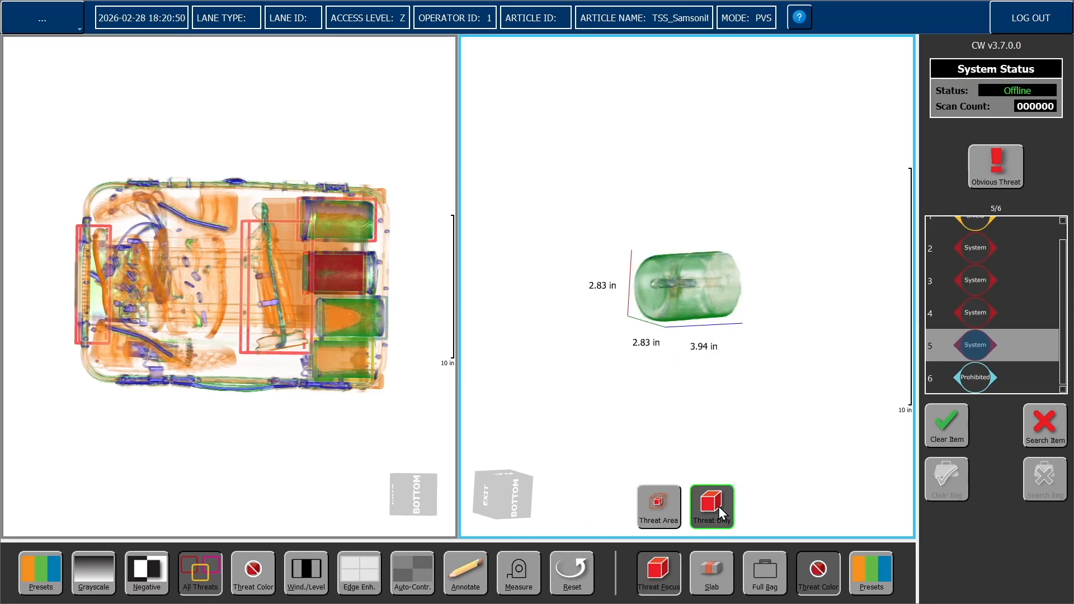
{"action": "left_click", "coordinate": [666, 504]}
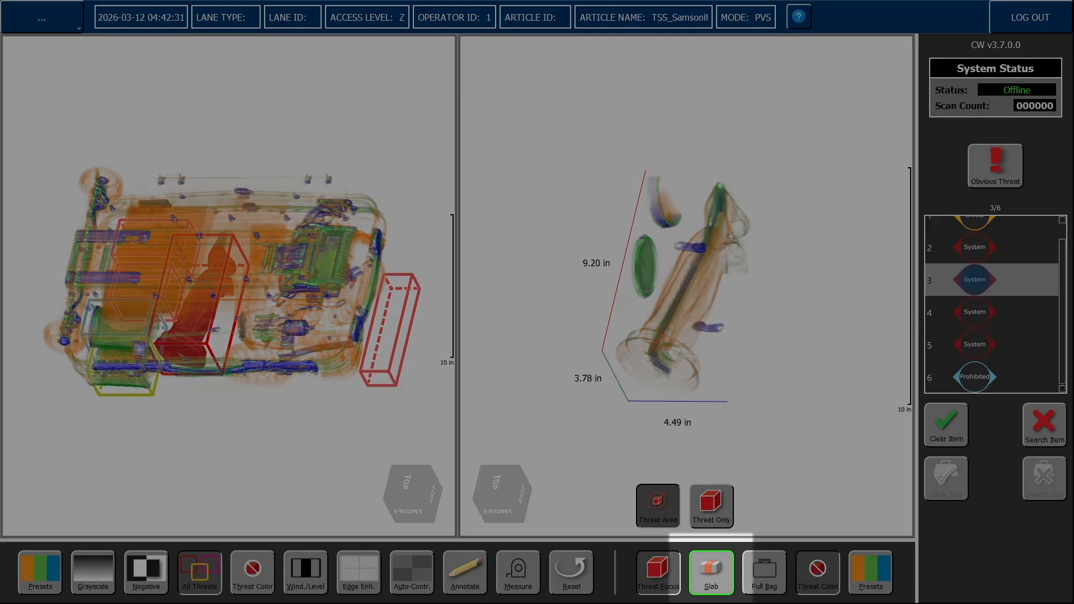
Switch the threat view to Slab mode and play the slab through the bag in Top/Bottom, Enter/Exit and Front/Rear orientations
{"action": "left_click", "coordinate": [719, 562]}
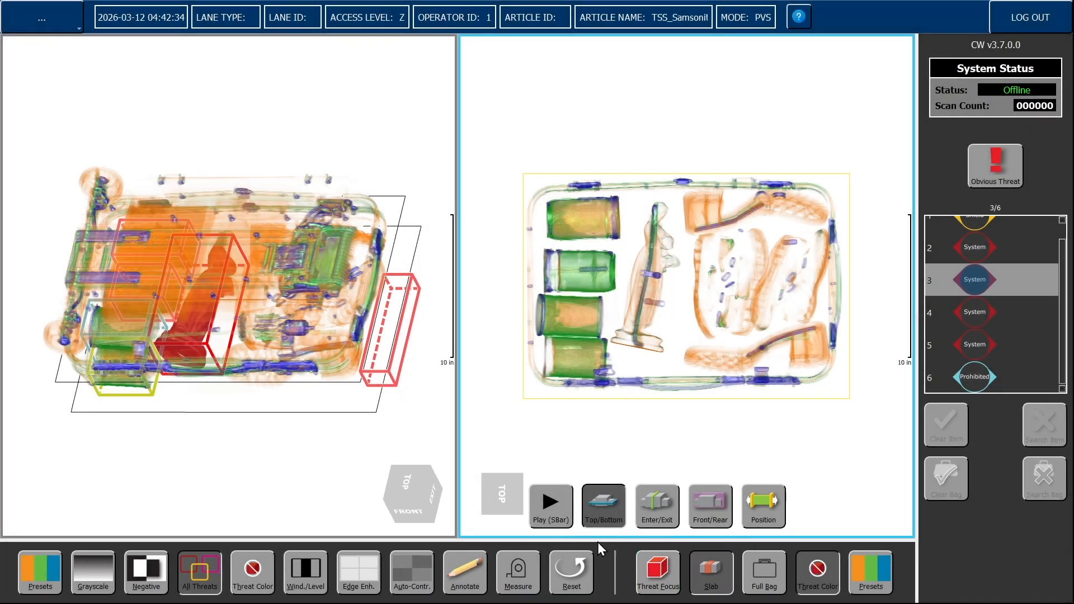
{"action": "left_click", "coordinate": [548, 520]}
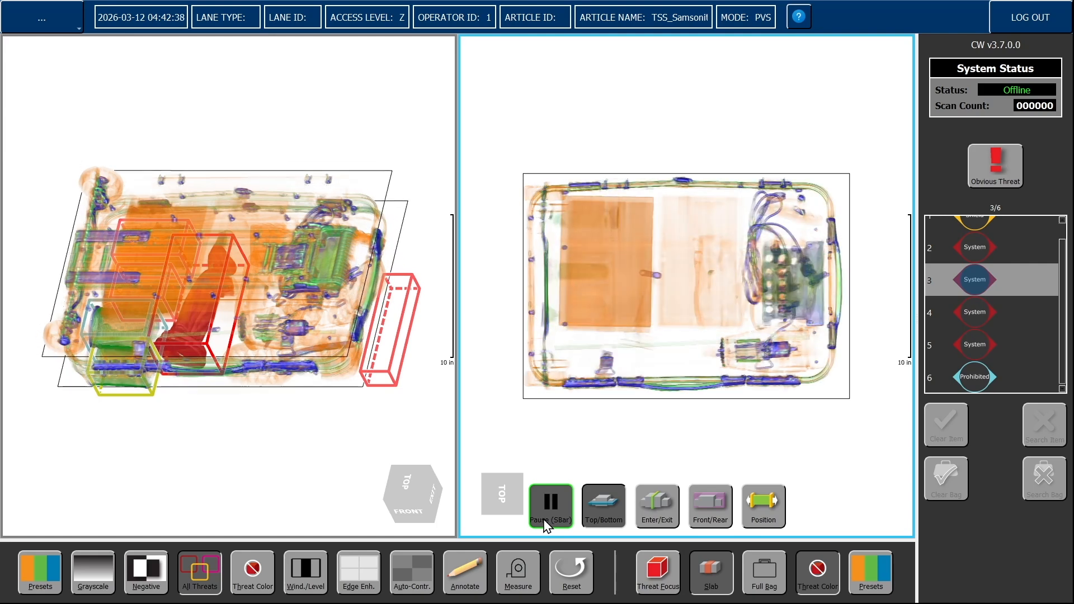
{"action": "left_click", "coordinate": [657, 520]}
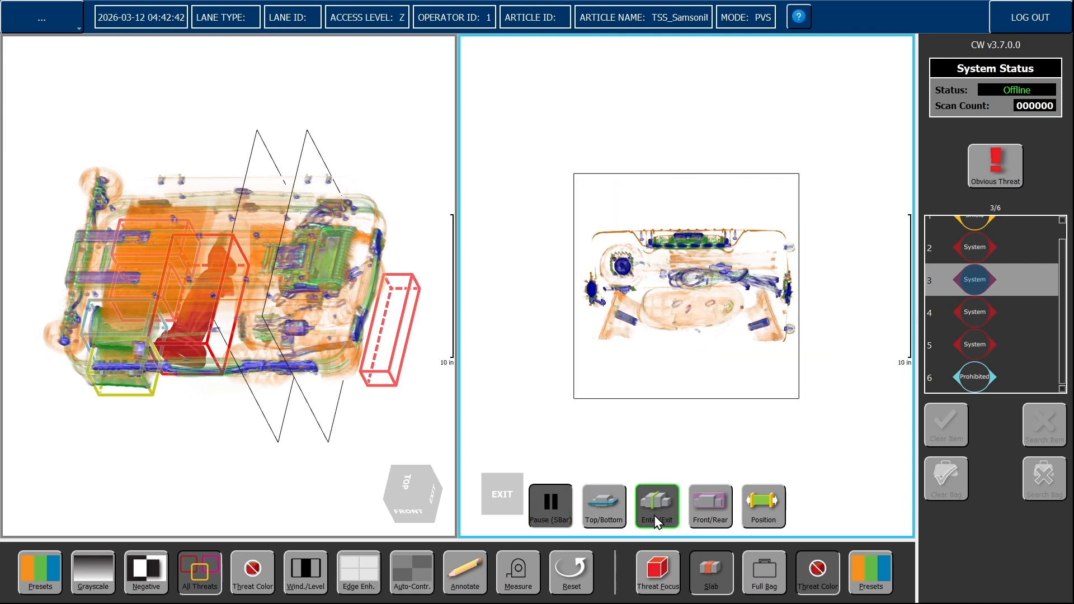
{"action": "left_click", "coordinate": [711, 519]}
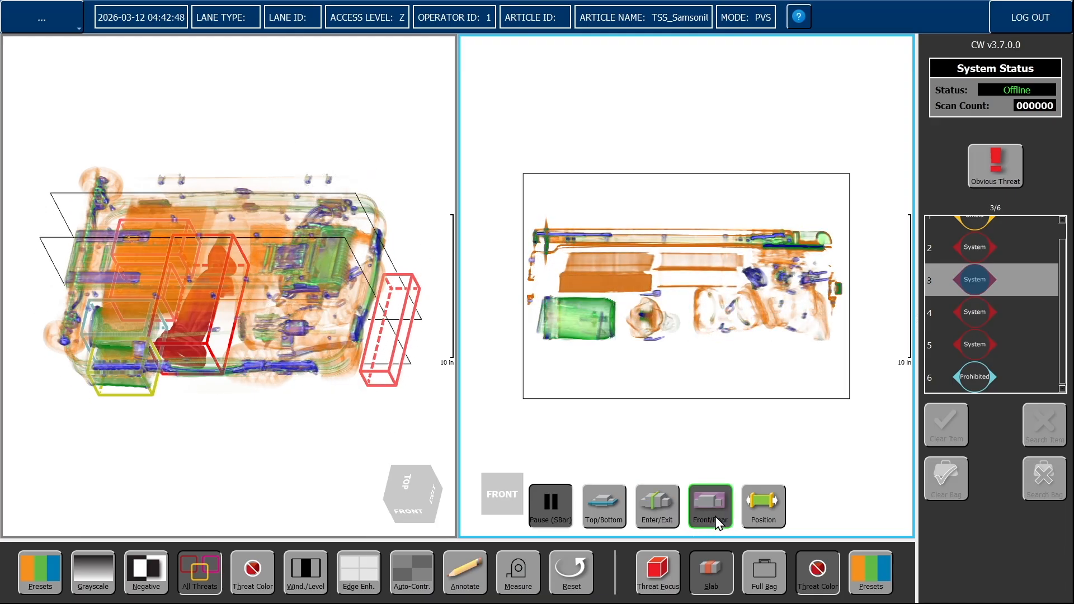
Show the slab's Position slider, and pause and resume the Front/Rear slab playback
{"action": "left_click", "coordinate": [759, 503]}
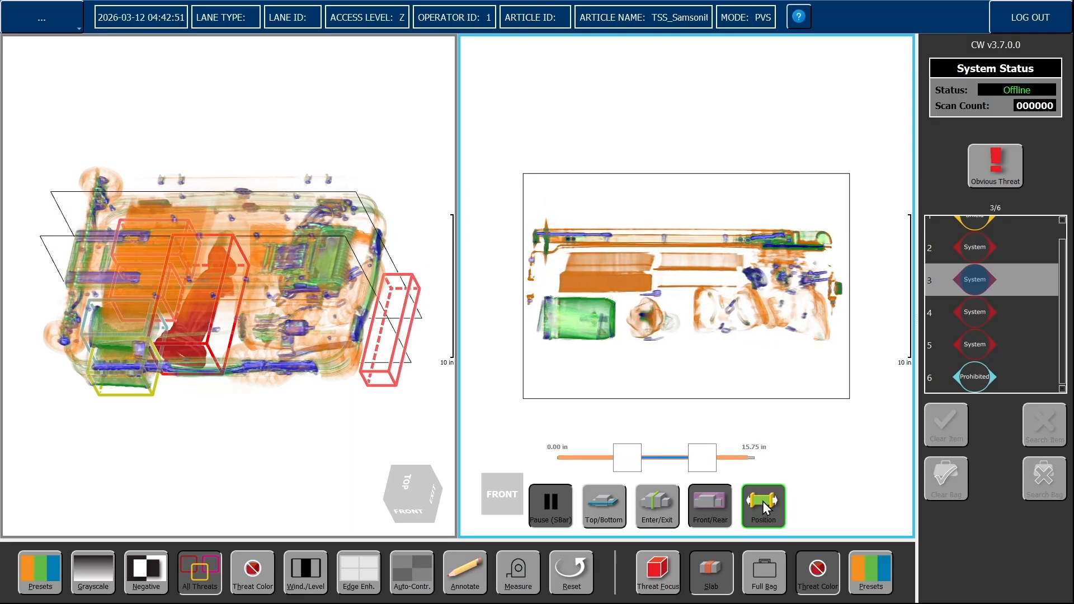
{"action": "key", "text": "space"}
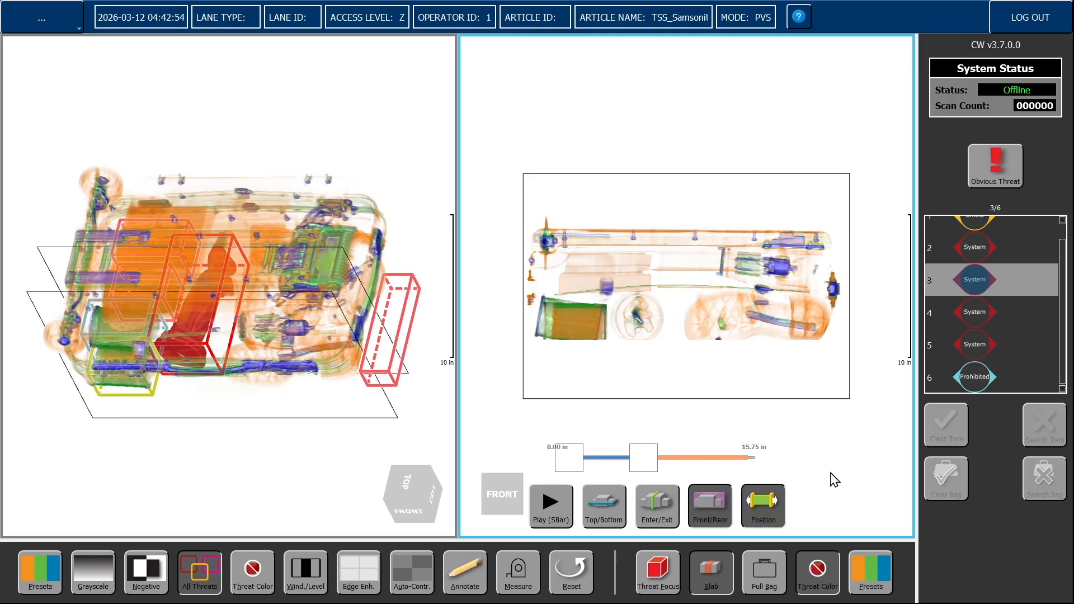
{"action": "key", "text": "space"}
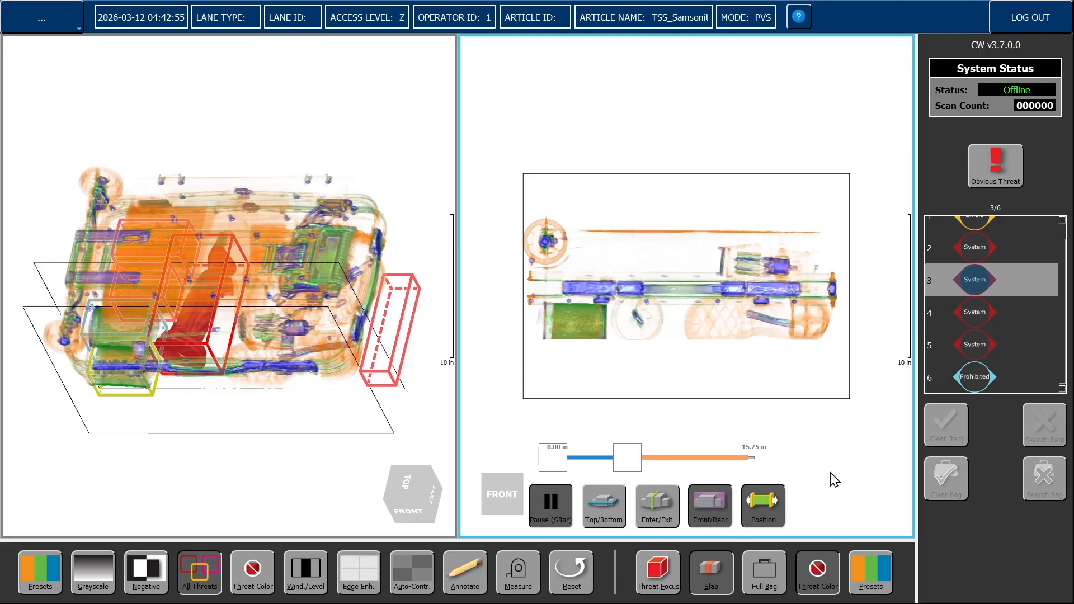
Play the slab in Top/Bottom and Enter/Exit orientations, tilting the bag in each to view the slice in 3D
{"action": "left_click", "coordinate": [610, 506]}
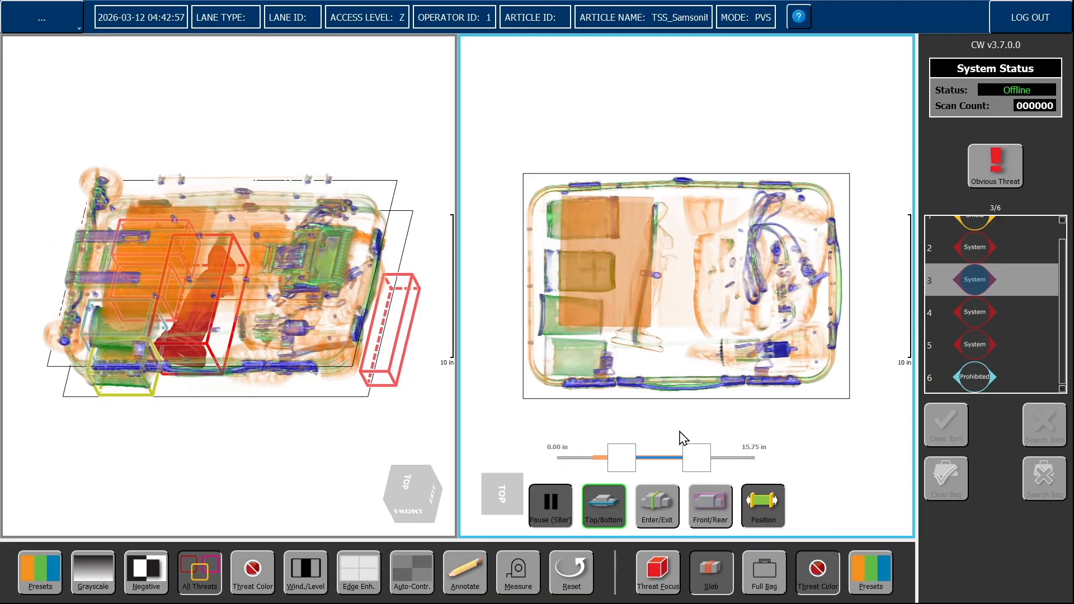
{"action": "left_click_drag", "start_coordinate": [629, 360], "coordinate": [593, 228]}
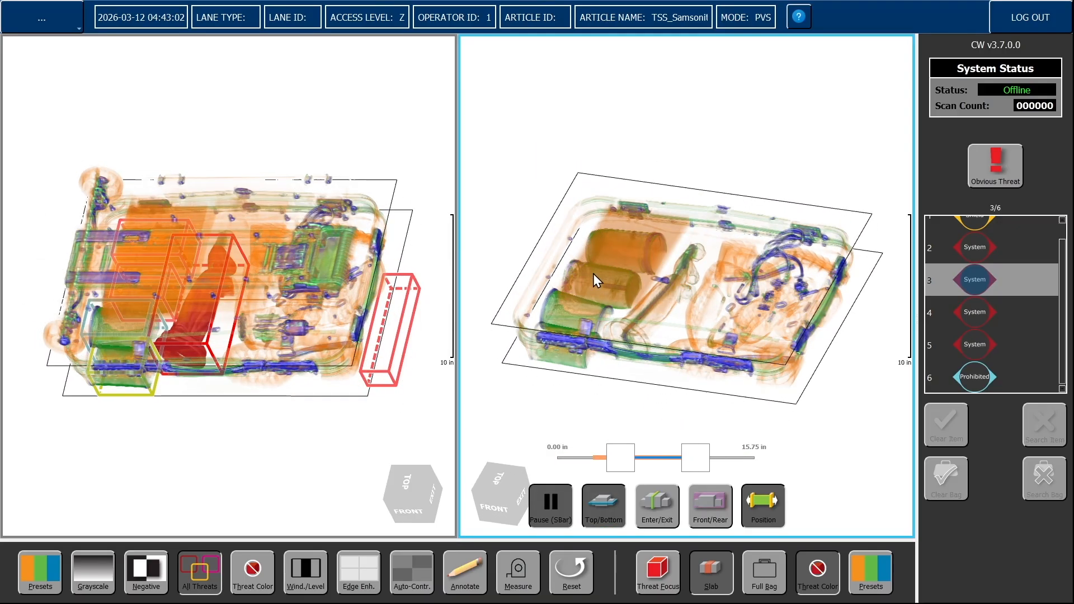
{"action": "left_click", "coordinate": [659, 502]}
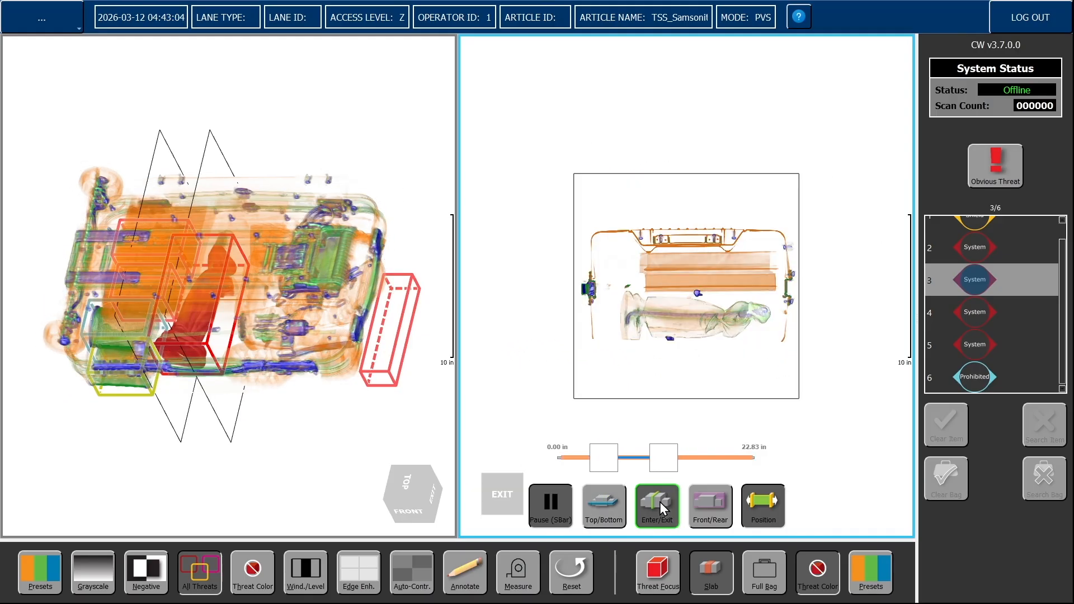
{"action": "left_click_drag", "start_coordinate": [644, 270], "coordinate": [599, 148]}
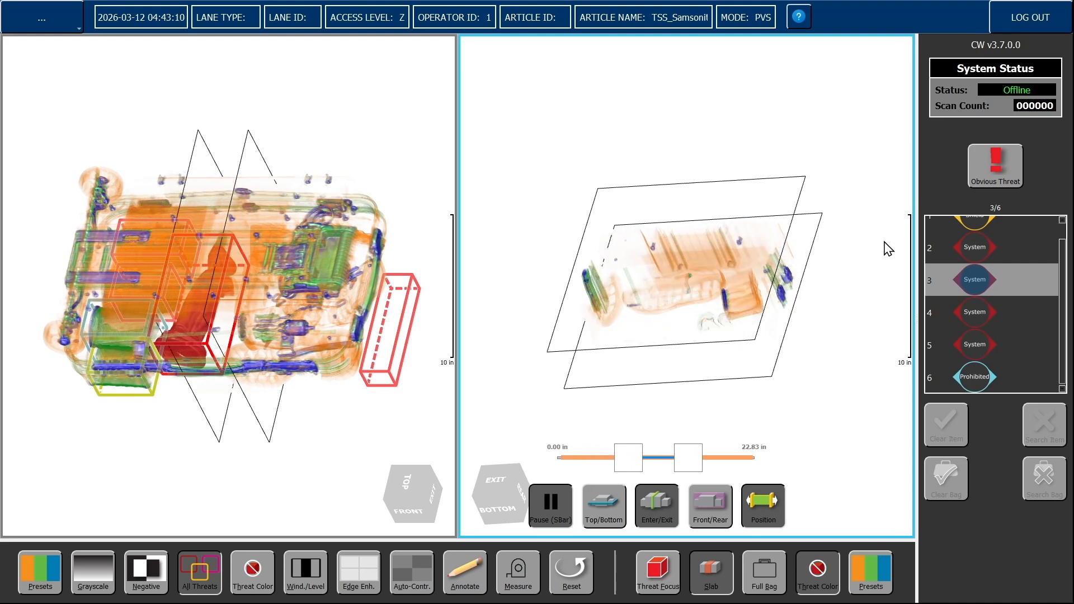
Pause the slab playback and move the slab to threats 4, 5 and 6, returning to threat 4
{"action": "key", "text": "space"}
{"action": "left_click", "coordinate": [1021, 314]}
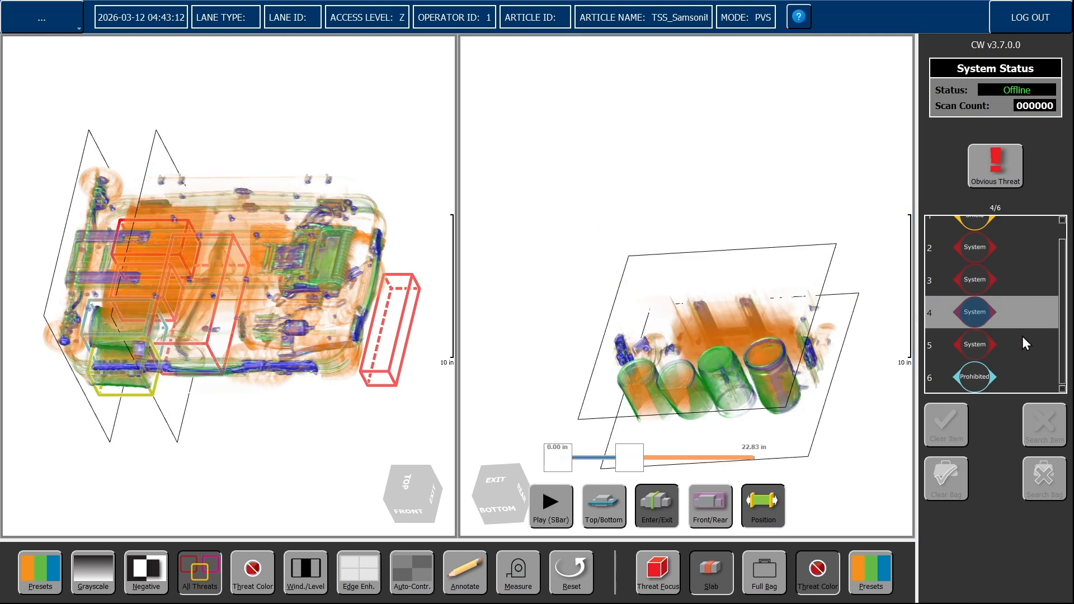
{"action": "left_click", "coordinate": [1023, 341]}
{"action": "left_click", "coordinate": [1021, 377]}
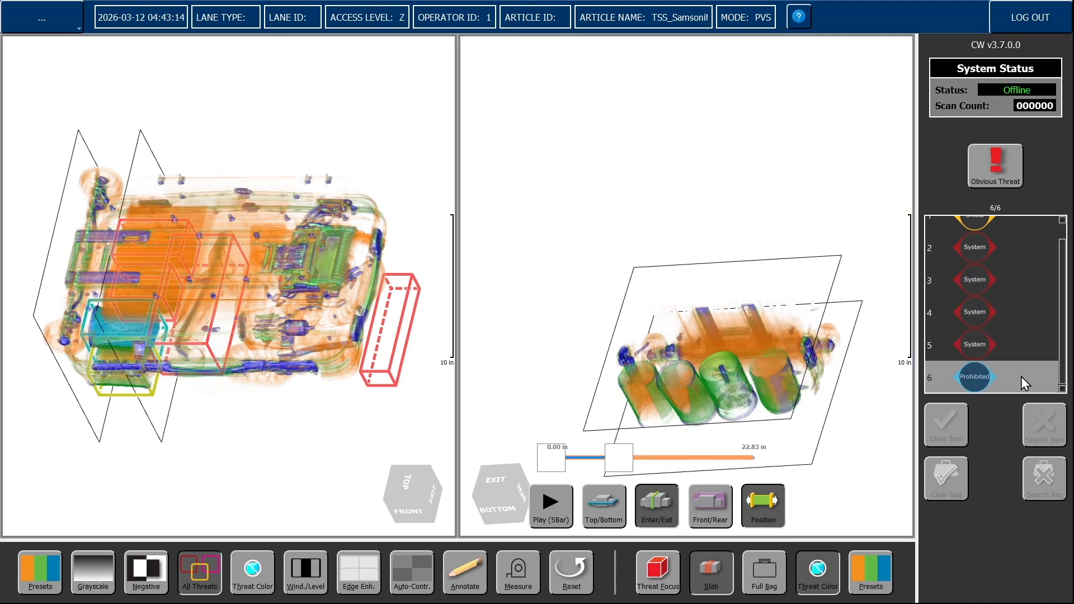
{"action": "left_click", "coordinate": [1014, 317]}
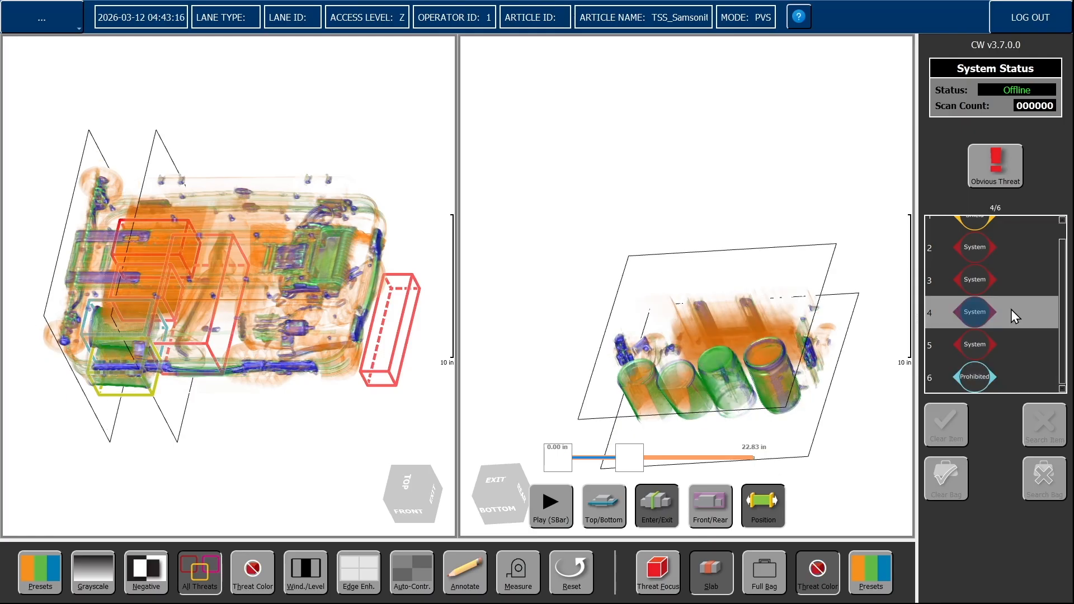
Move the slab manually through the bag, then resume playback in Top/Bottom orientation with the bag tilted
{"action": "mouse_move", "coordinate": [631, 464]}
{"action": "left_mouse_down"}
{"action": "mouse_move", "coordinate": [676, 463]}
{"action": "mouse_move", "coordinate": [638, 462]}
{"action": "left_mouse_up"}
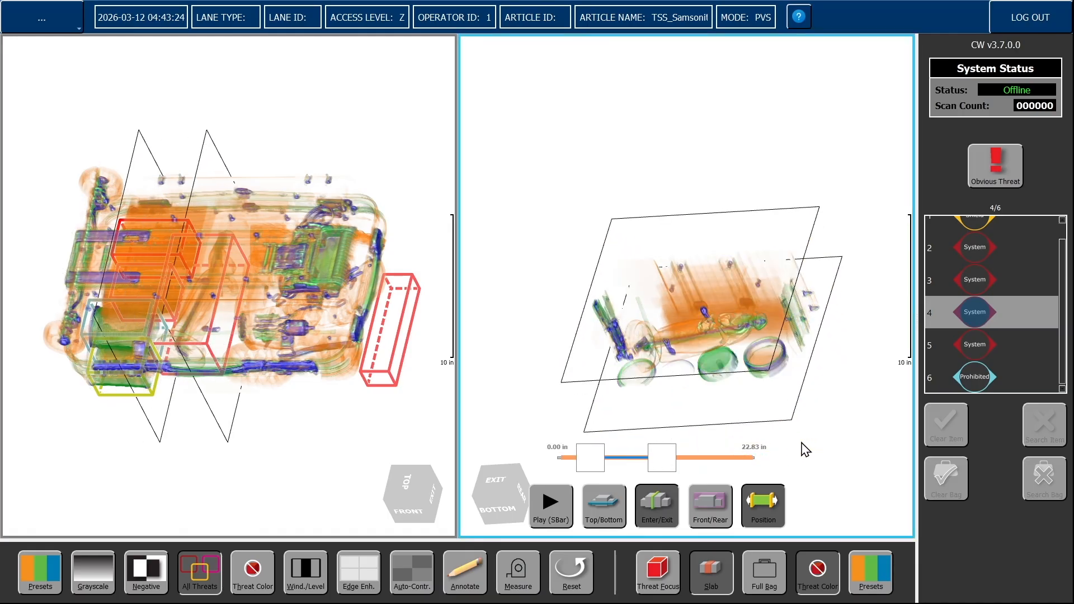
{"action": "scroll", "coordinate": [802, 443], "scroll_direction": "down", "scroll_amount": 5}
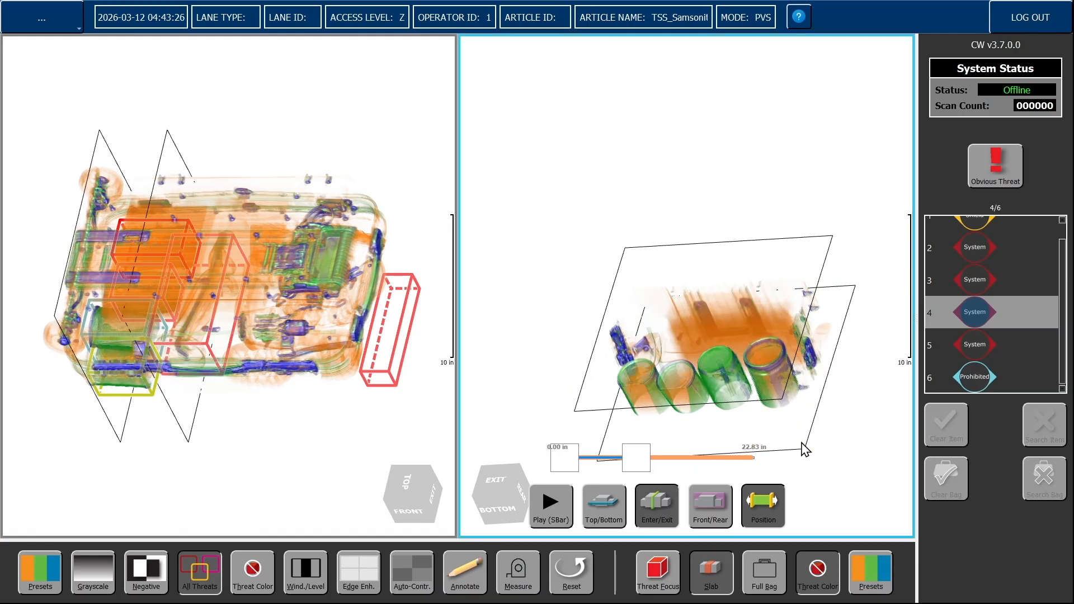
{"action": "key", "text": "space"}
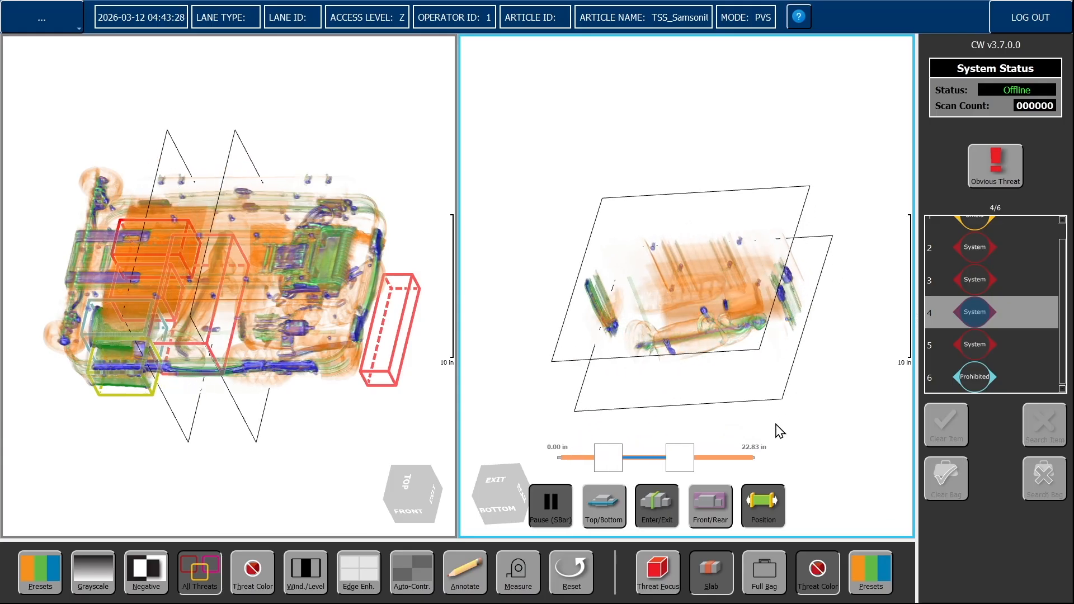
{"action": "left_click", "coordinate": [601, 505]}
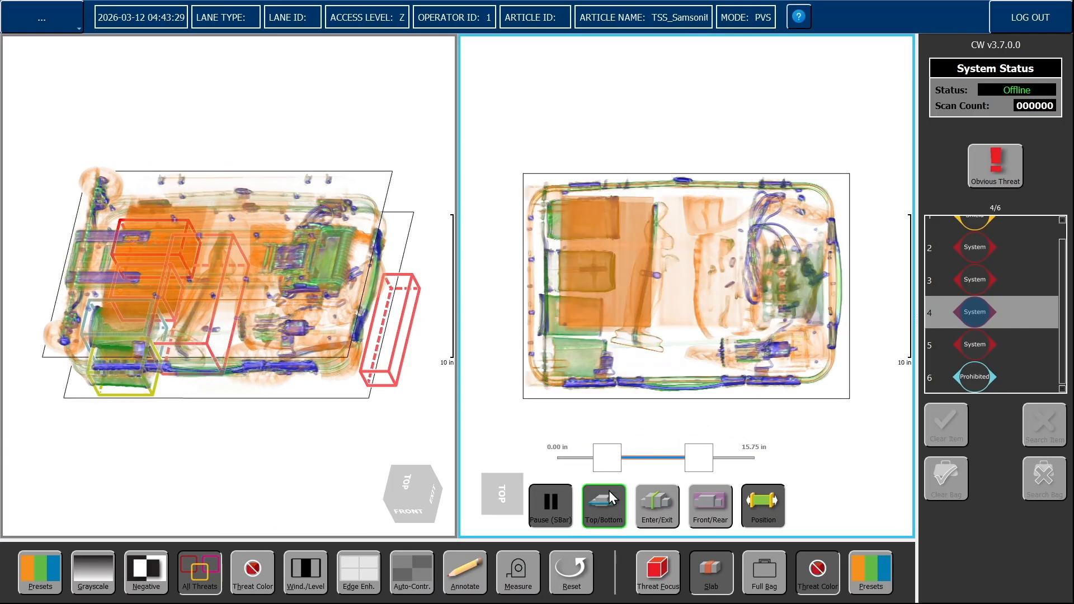
{"action": "left_click_drag", "start_coordinate": [691, 359], "coordinate": [762, 123]}
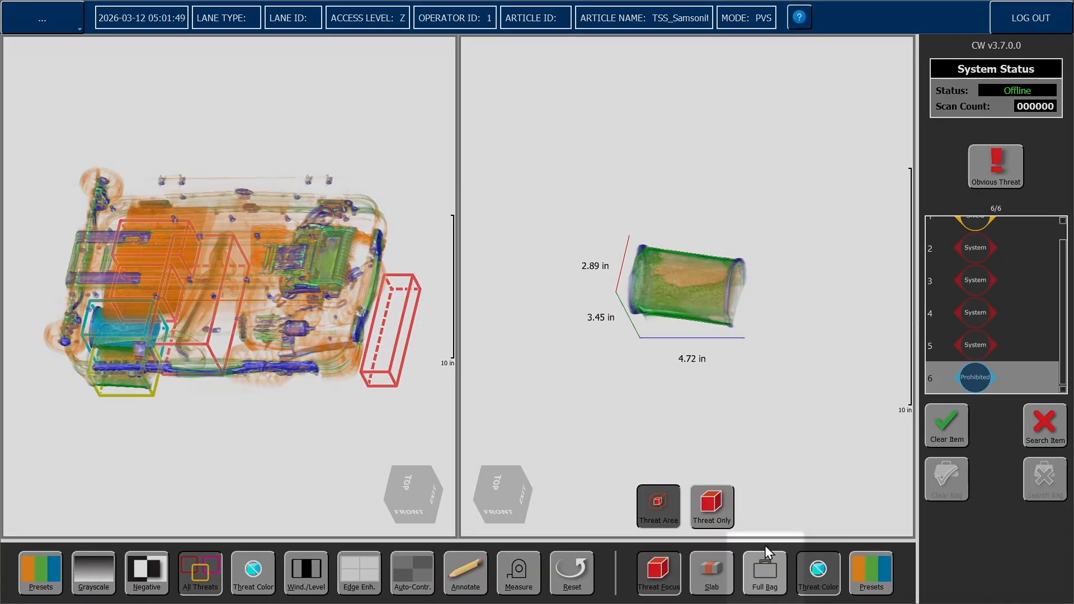
Display the full bag in the threat view with the Texture preset and rotate it to examine the contents from the bottom
{"action": "left_click", "coordinate": [764, 572]}
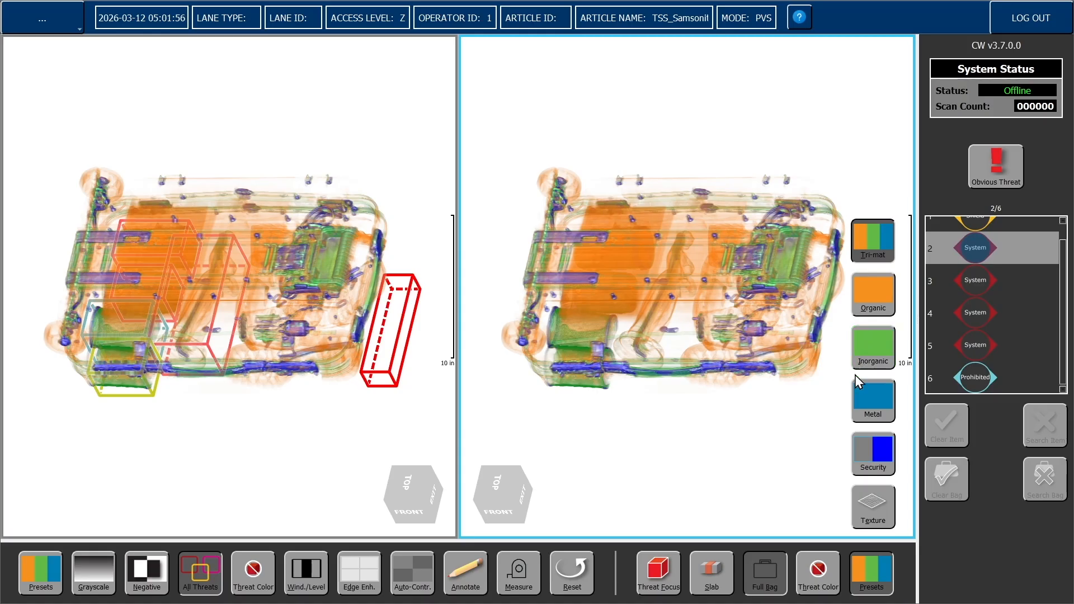
{"action": "left_click", "coordinate": [861, 511]}
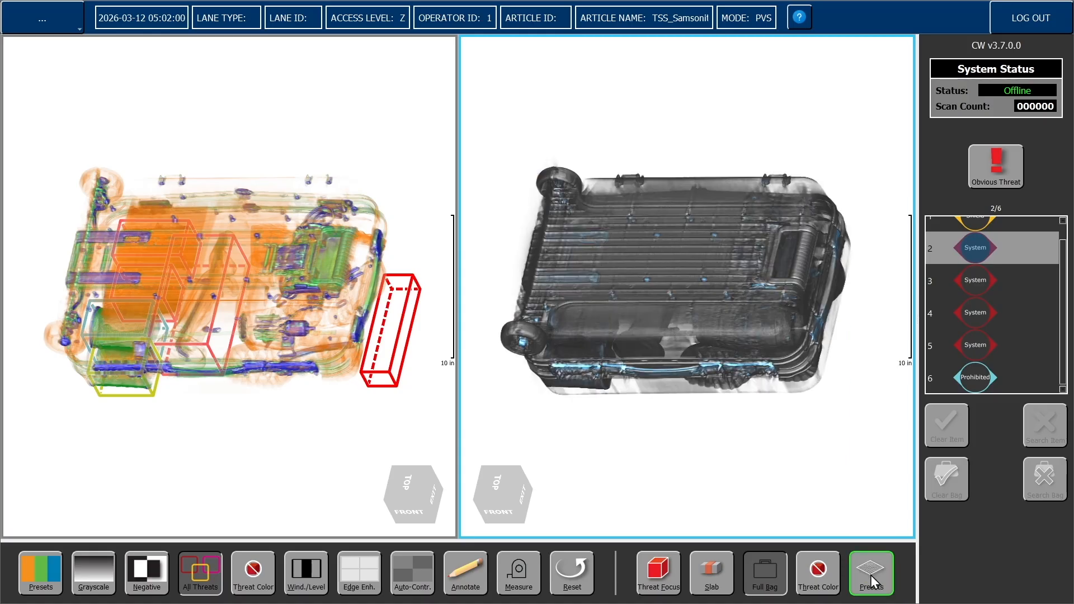
{"action": "left_click_drag", "start_coordinate": [788, 482], "coordinate": [496, 43]}
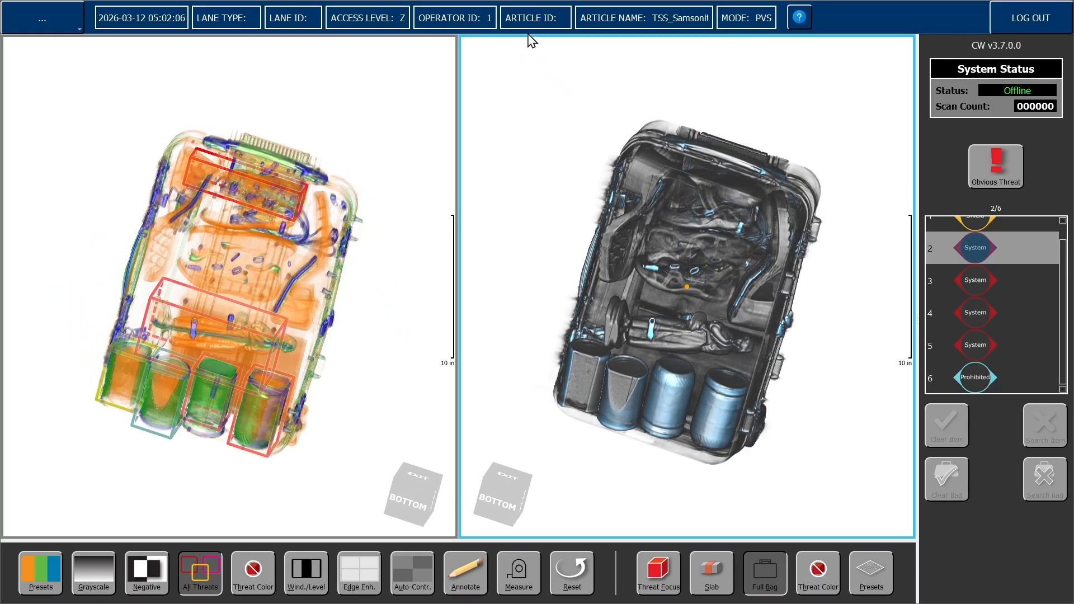
Turn off Camera Sync to rotate, zoom and pan the textured bag independently, and turn Camera Sync back on
{"action": "left_click_drag", "start_coordinate": [828, 422], "coordinate": [815, 393]}
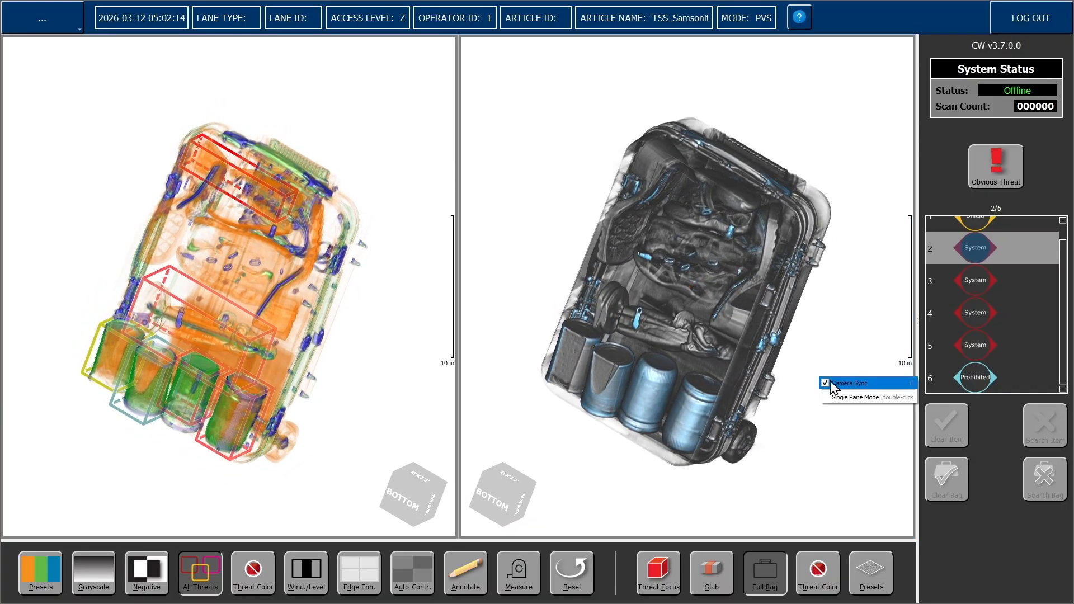
{"action": "left_click_drag", "start_coordinate": [877, 215], "coordinate": [728, 440]}
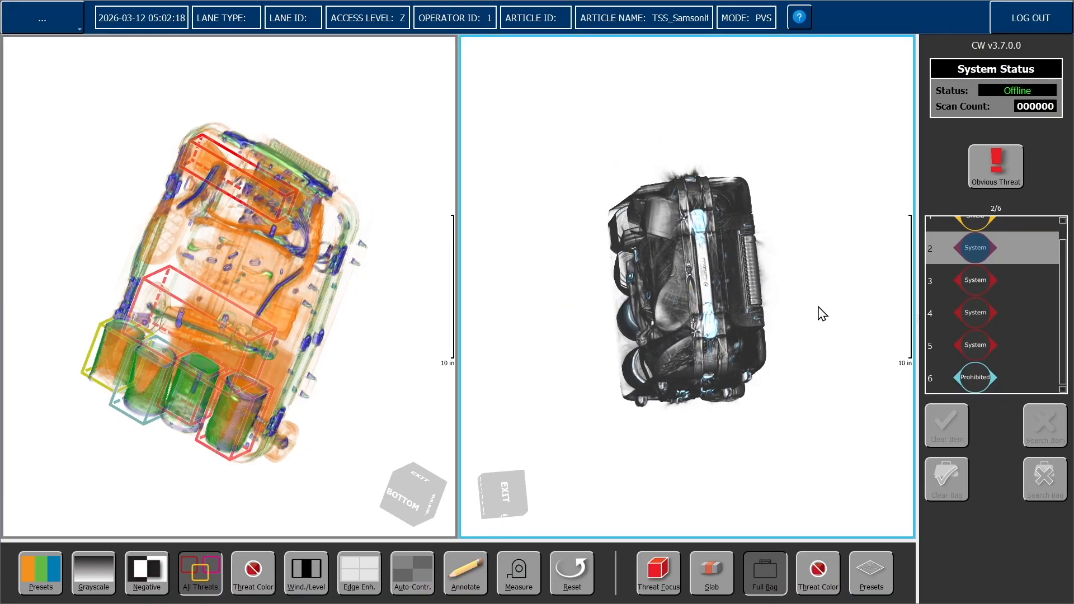
{"action": "scroll", "coordinate": [822, 313], "scroll_direction": "up", "scroll_amount": 2}
{"action": "scroll", "coordinate": [821, 313], "scroll_direction": "up", "scroll_amount": 2}
{"action": "left_click_drag", "start_coordinate": [802, 137], "coordinate": [864, 201]}
{"action": "middle_click_drag", "start_coordinate": [759, 103], "coordinate": [853, 96]}
{"action": "left_click_drag", "start_coordinate": [612, 492], "coordinate": [879, 267]}
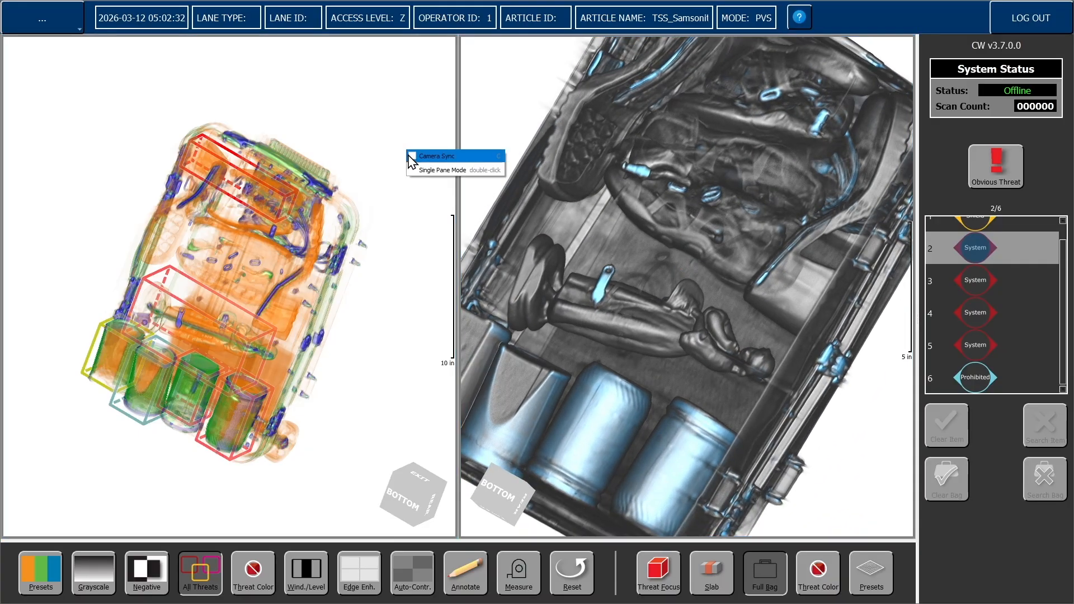
{"action": "left_click", "coordinate": [413, 162]}
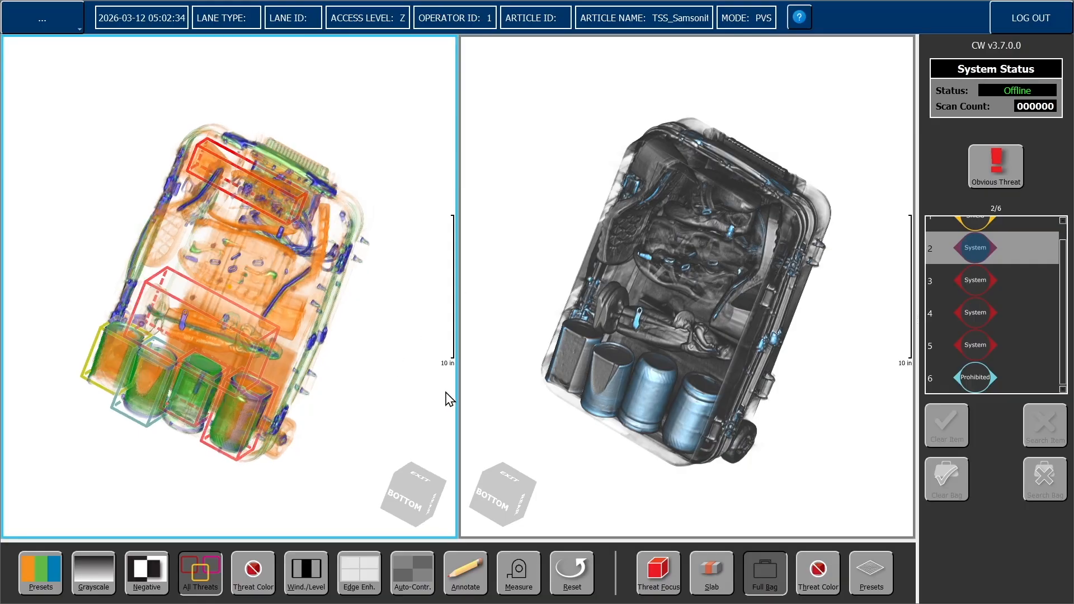